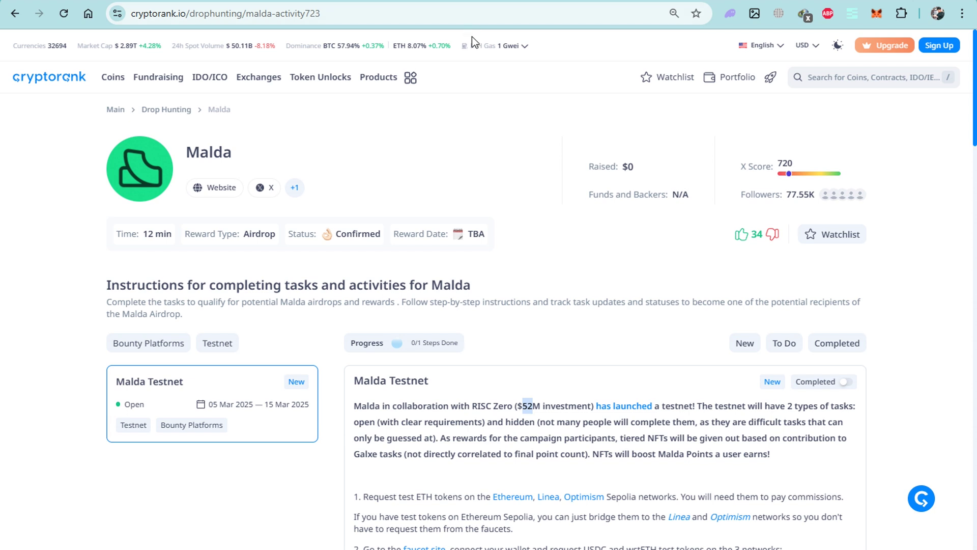
{"action": "left_click", "coordinate": [545, 421]}
{"action": "left_click_drag", "start_coordinate": [522, 407], "coordinate": [531, 407]}
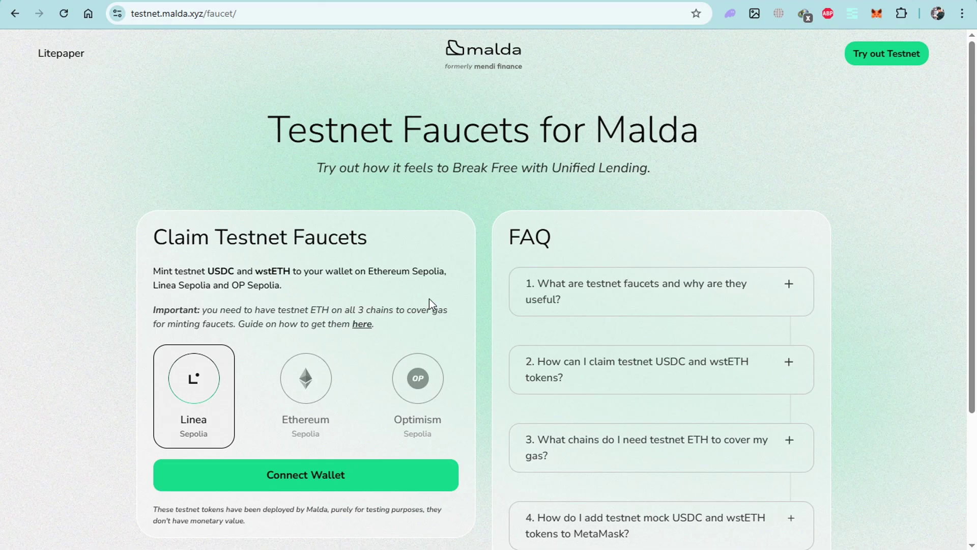
Connect the MetaMask wallet to the Malda testnet faucet site and approve the connection request.
{"action": "scroll", "coordinate": [567, 220], "scroll_direction": "down", "scroll_amount": 1}
{"action": "scroll", "coordinate": [567, 220], "scroll_direction": "up", "scroll_amount": 1}
{"action": "scroll", "coordinate": [184, 367], "scroll_direction": "down", "scroll_amount": 1}
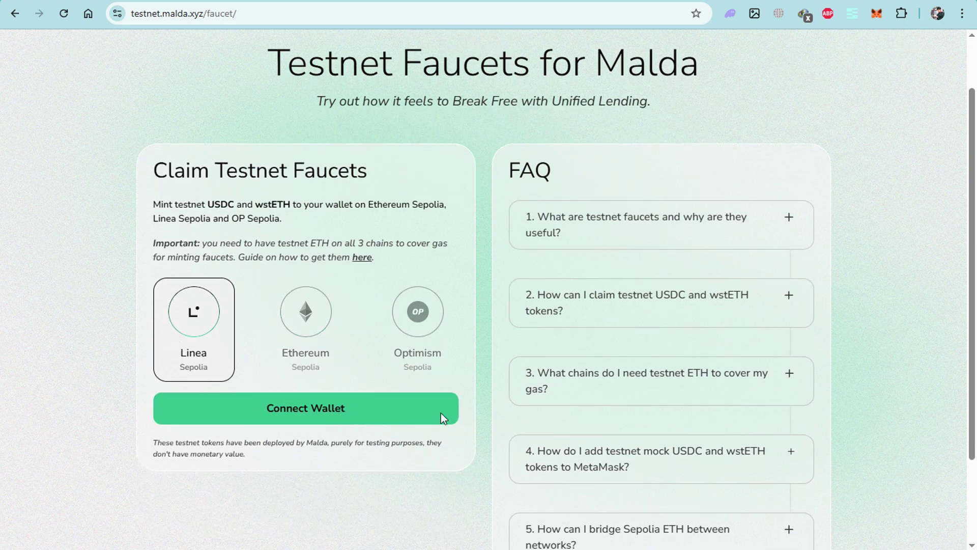
{"action": "left_click", "coordinate": [366, 410]}
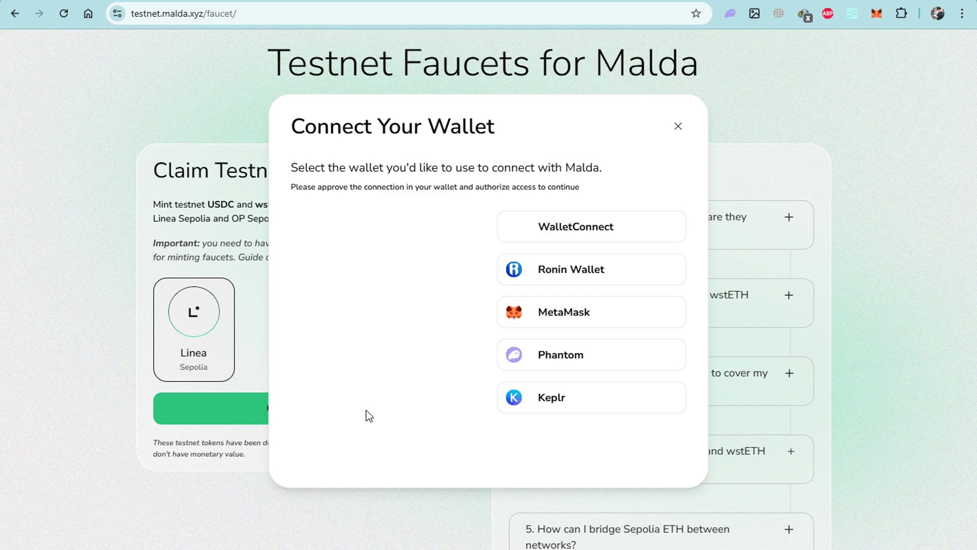
{"action": "left_click", "coordinate": [584, 320]}
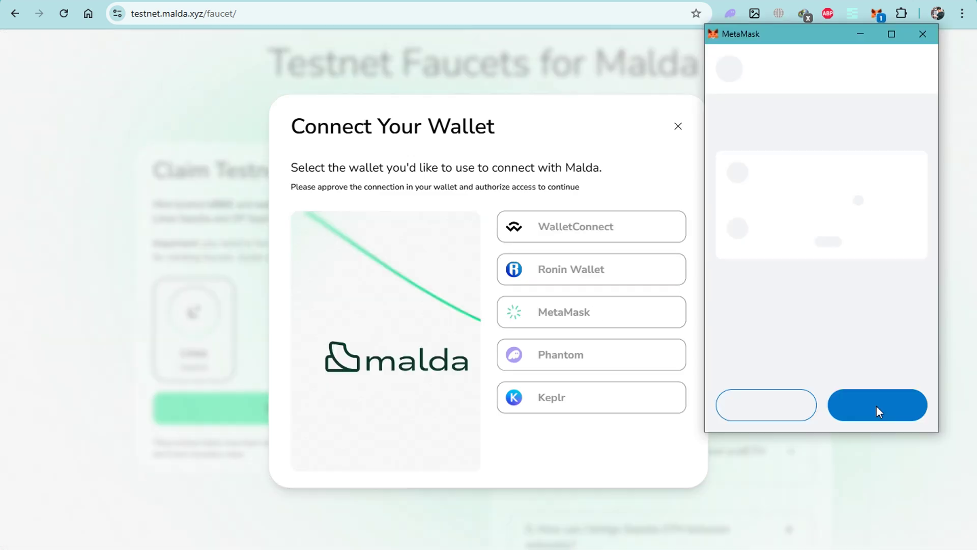
{"action": "left_click", "coordinate": [876, 406]}
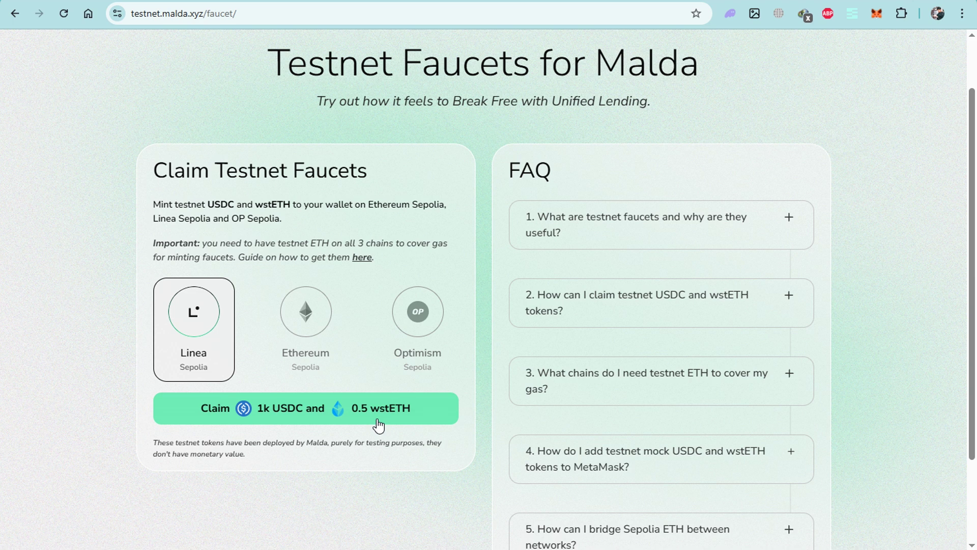
Claim 1k USDC and 0.5 wstETH on Linea Sepolia from the faucet, approving the requests in MetaMask.
{"action": "left_click", "coordinate": [185, 408]}
{"action": "scroll", "coordinate": [293, 412], "scroll_direction": "down", "scroll_amount": 3}
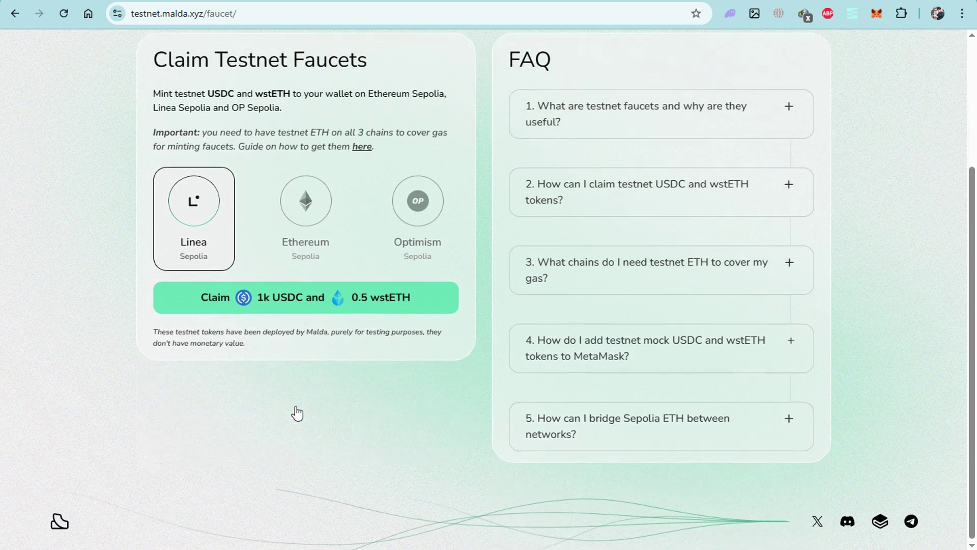
{"action": "scroll", "coordinate": [298, 417], "scroll_direction": "up", "scroll_amount": 4}
{"action": "left_click", "coordinate": [306, 474]}
{"action": "scroll", "coordinate": [305, 422], "scroll_direction": "down", "scroll_amount": 3}
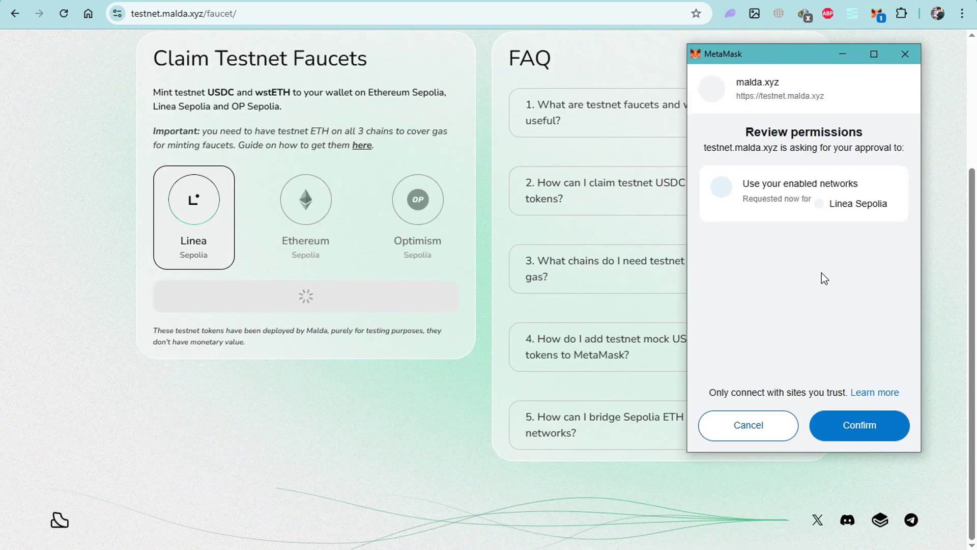
{"action": "left_click", "coordinate": [830, 424]}
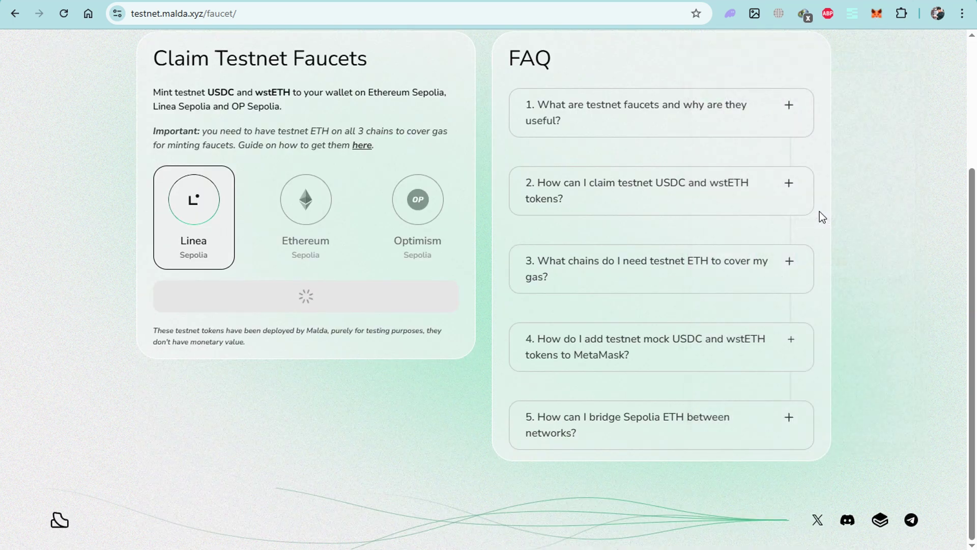
{"action": "left_click", "coordinate": [876, 14]}
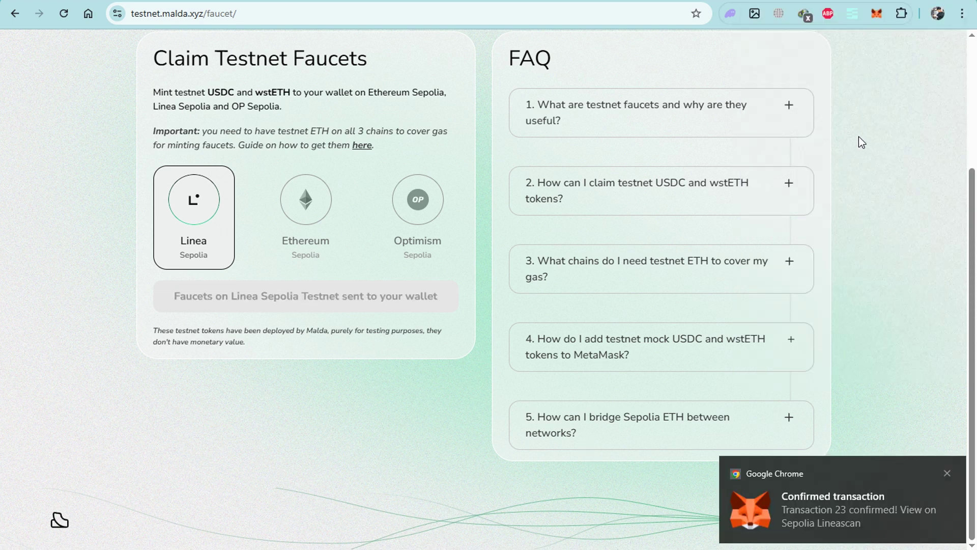
Check the token list for Linea Sepolia in the MetaMask wallet, then close the wallet.
{"action": "left_click", "coordinate": [876, 14]}
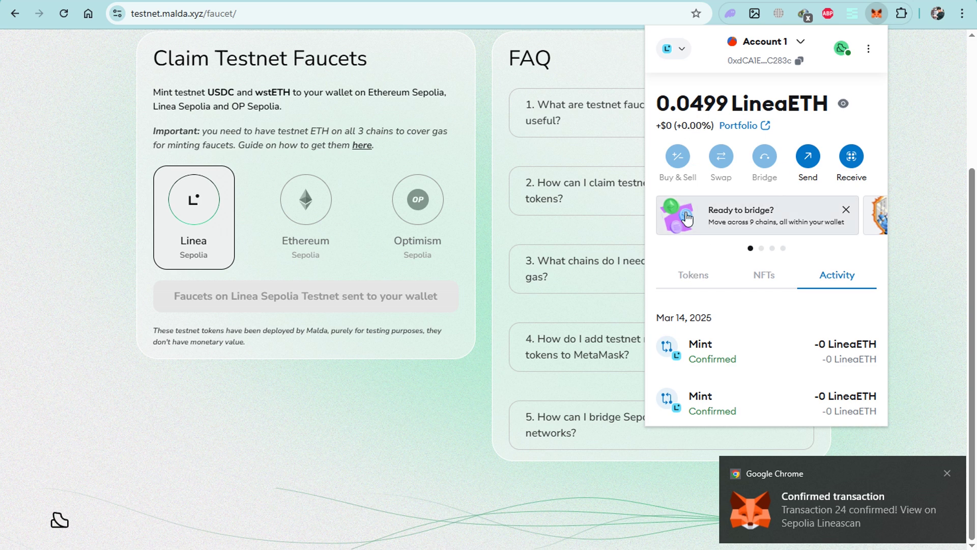
{"action": "left_click", "coordinate": [694, 275]}
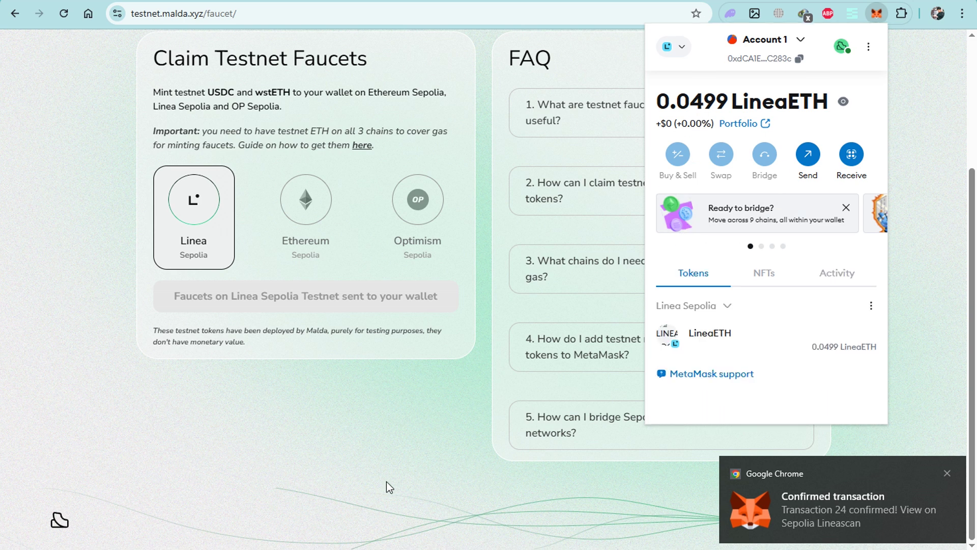
{"action": "left_click", "coordinate": [386, 481]}
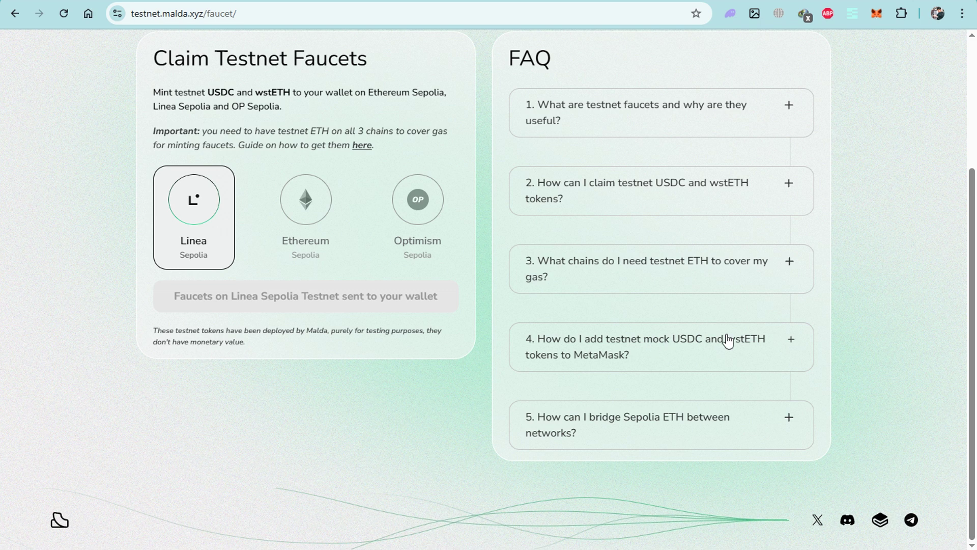
Expand the FAQ entry on bridging Sepolia ETH between networks and open its Linea Bridge link.
{"action": "left_click", "coordinate": [790, 425]}
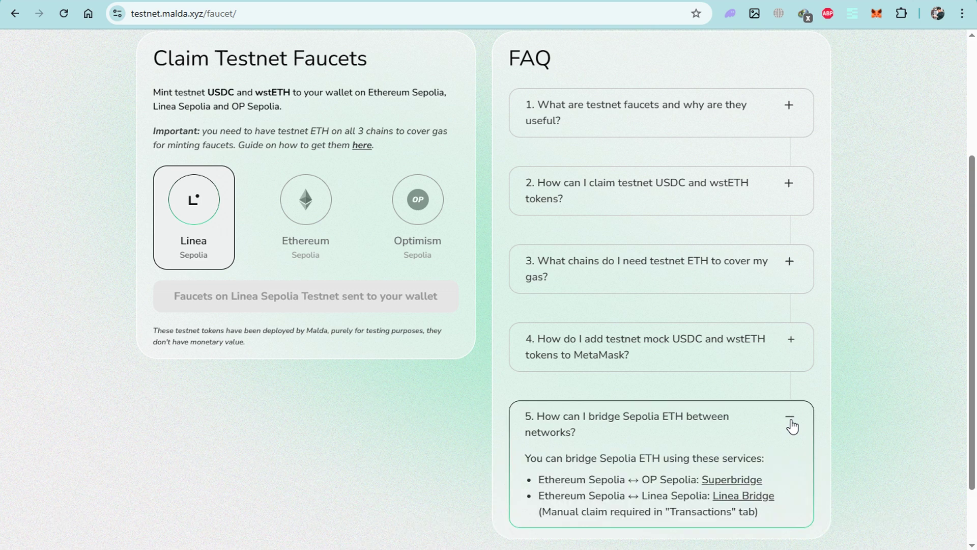
{"action": "scroll", "coordinate": [723, 442], "scroll_direction": "down", "scroll_amount": 2}
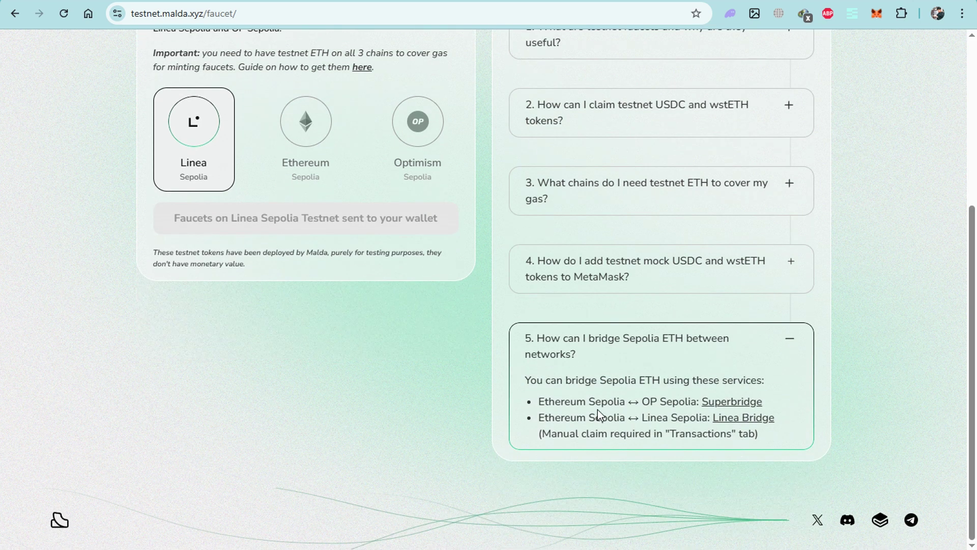
{"action": "left_click", "coordinate": [427, 143]}
{"action": "left_click", "coordinate": [740, 424]}
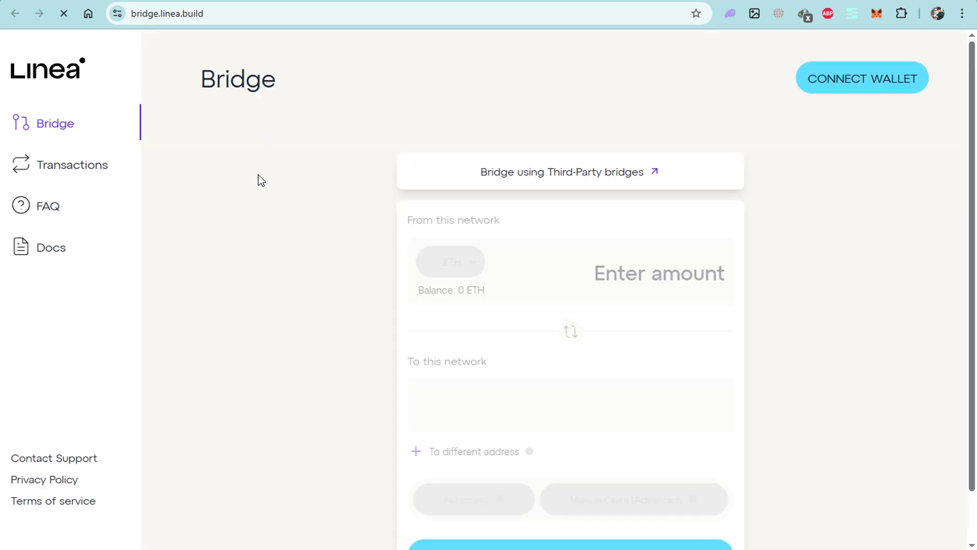
Connect the MetaMask wallet to the Linea Bridge and approve the connection request.
{"action": "left_click", "coordinate": [915, 87]}
{"action": "left_click", "coordinate": [489, 321]}
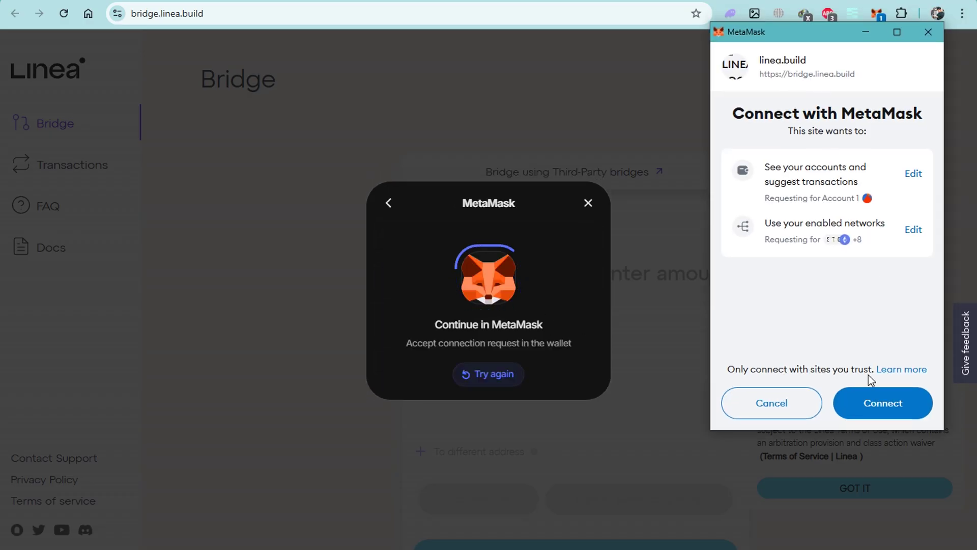
{"action": "left_click", "coordinate": [878, 403]}
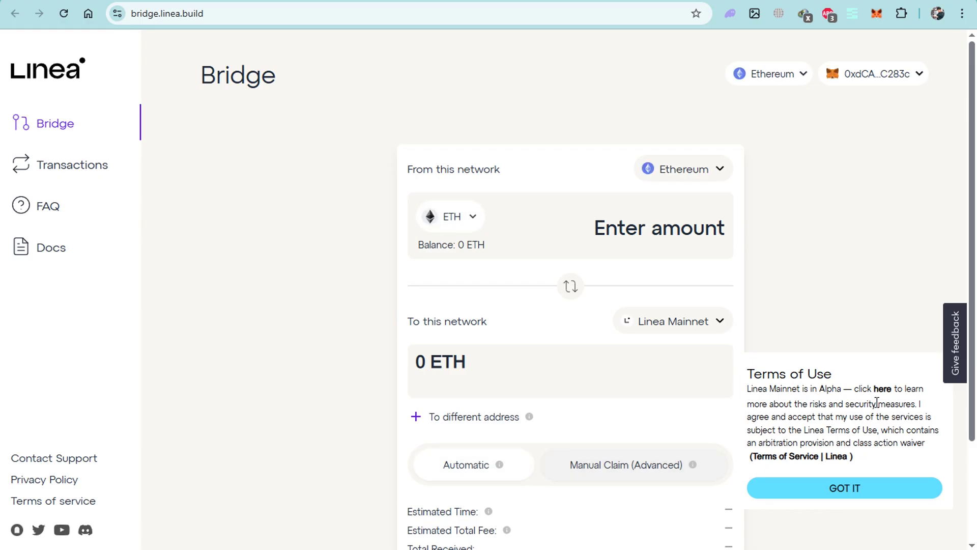
Switch the bridge's active network to Sepolia and approve the change in MetaMask.
{"action": "left_click", "coordinate": [798, 72]}
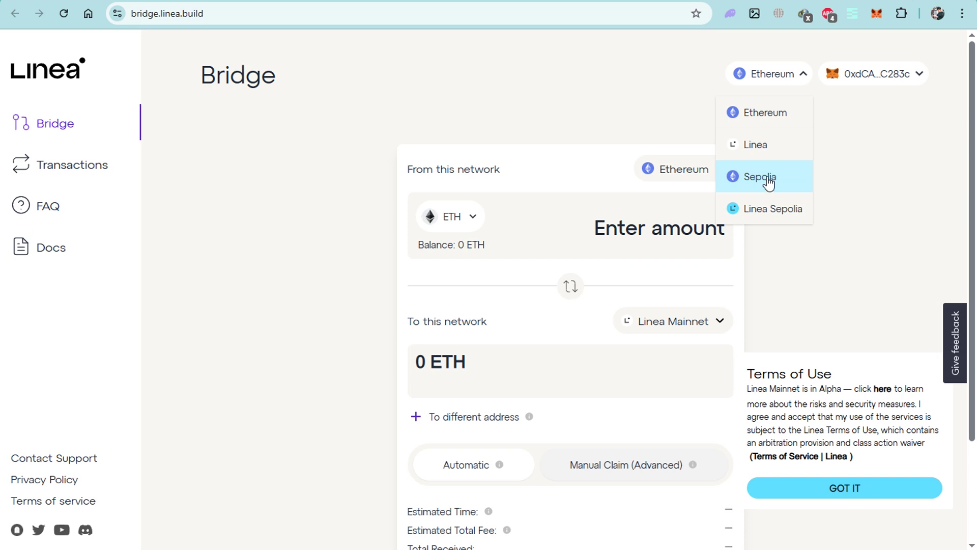
{"action": "left_click", "coordinate": [766, 183]}
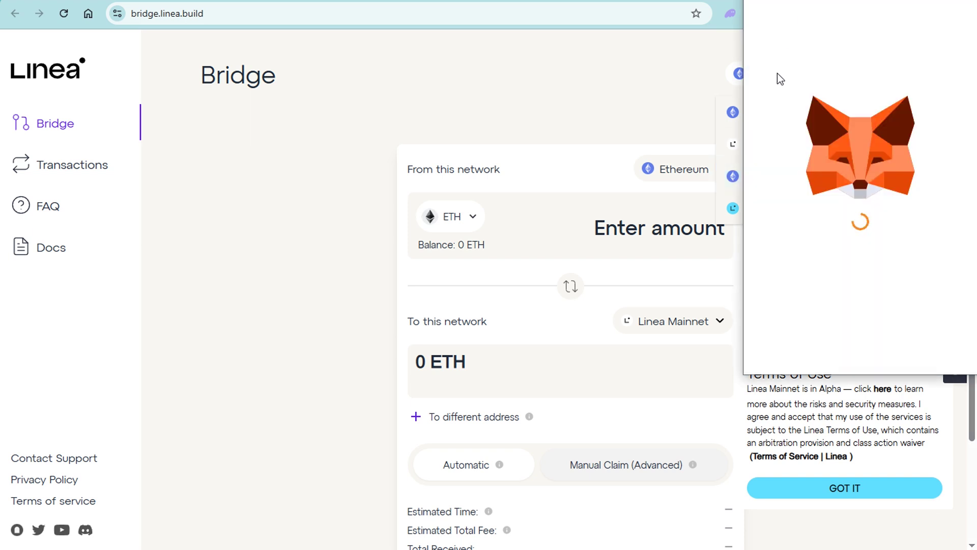
{"action": "left_click", "coordinate": [867, 456]}
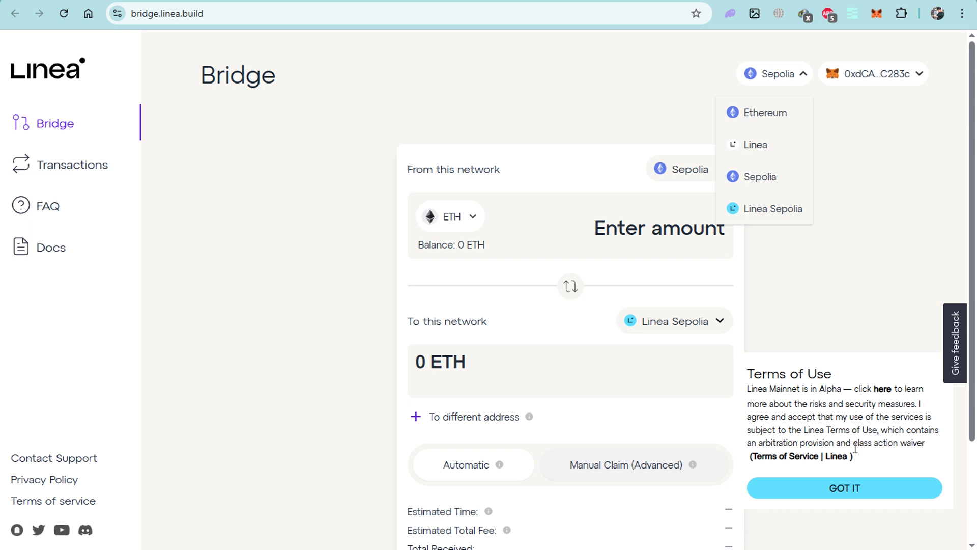
{"action": "left_click", "coordinate": [717, 238]}
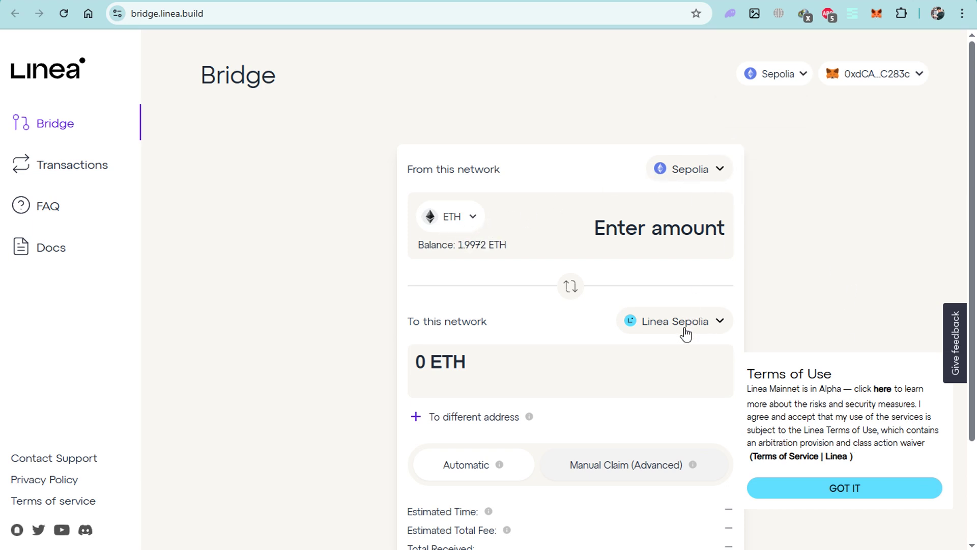
Set the amount to bridge from Sepolia to Linea Sepolia to 0.001 ETH.
{"action": "left_click", "coordinate": [651, 241]}
{"action": "type", "text": "0.0"}
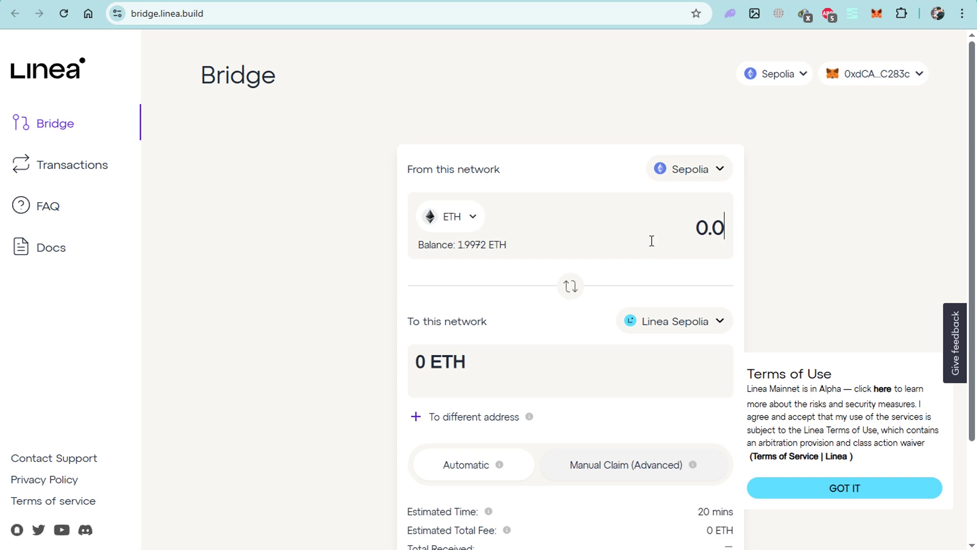
{"action": "type", "text": "01"}
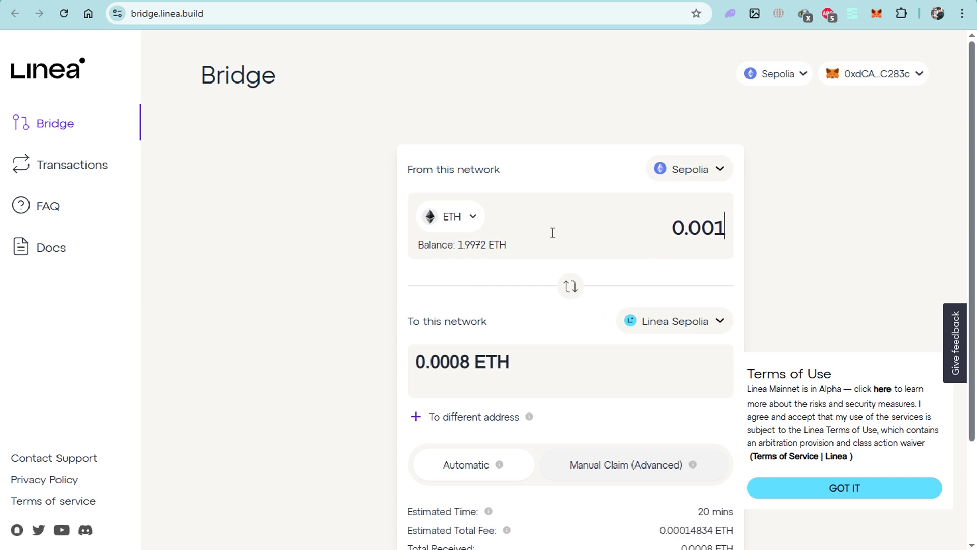
{"action": "scroll", "coordinate": [578, 273], "scroll_direction": "down", "scroll_amount": 3}
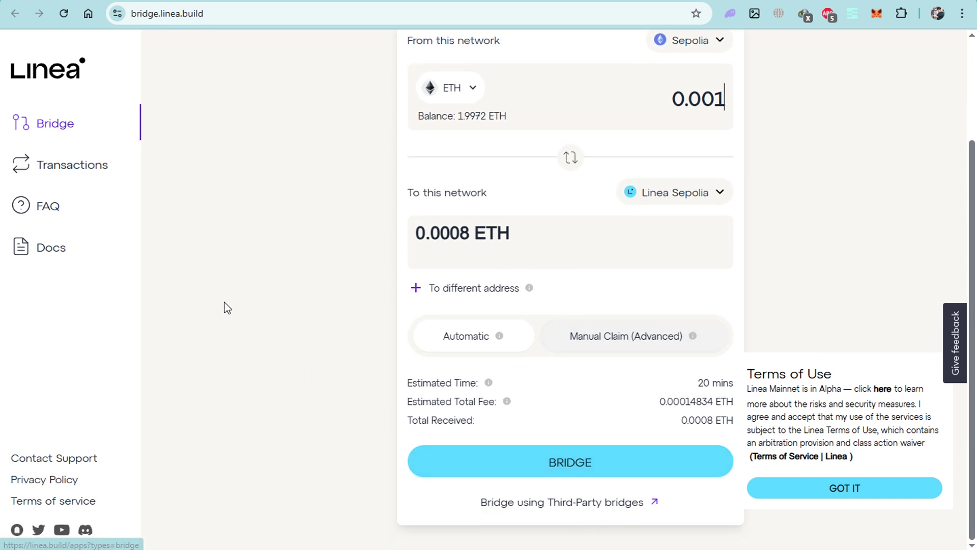
View the bridge's transaction history, then return to the Malda faucet page.
{"action": "left_click", "coordinate": [85, 179]}
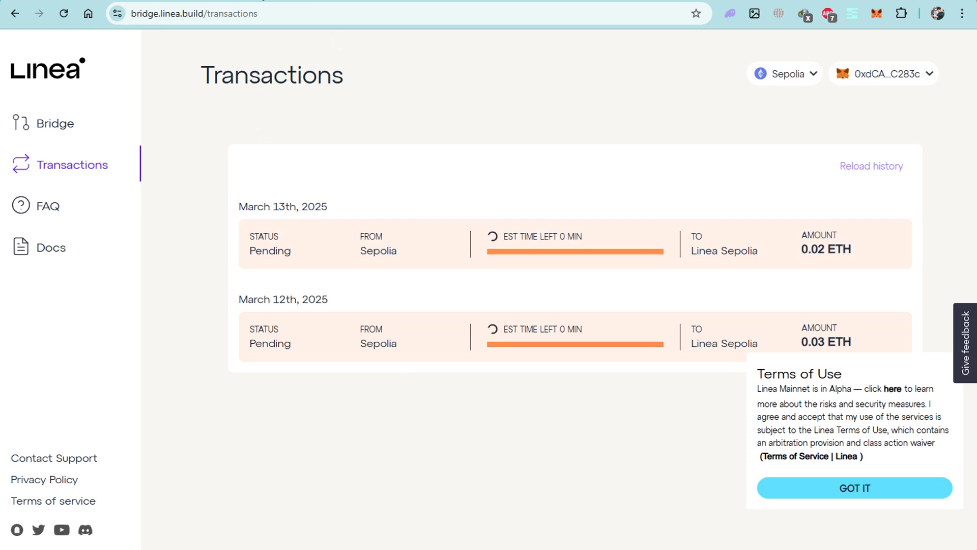
{"action": "key", "text": "ctrl+Tab"}
{"action": "scroll", "coordinate": [274, 197], "scroll_direction": "up", "scroll_amount": 5}
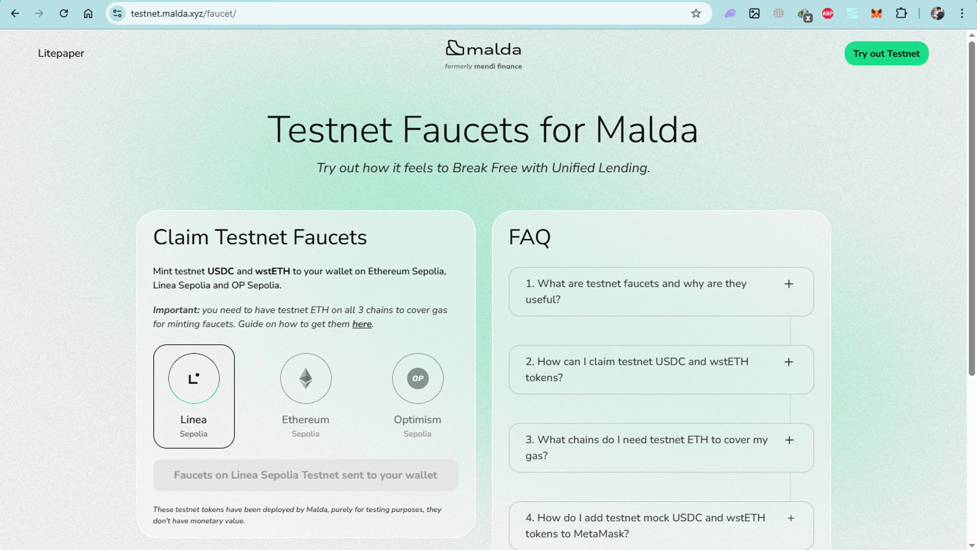
Switch to the Malda Awakening Testnet Campaign on Galxe, dismiss its notice, and review the account details and supply tasks.
{"action": "key", "text": "ctrl+Tab"}
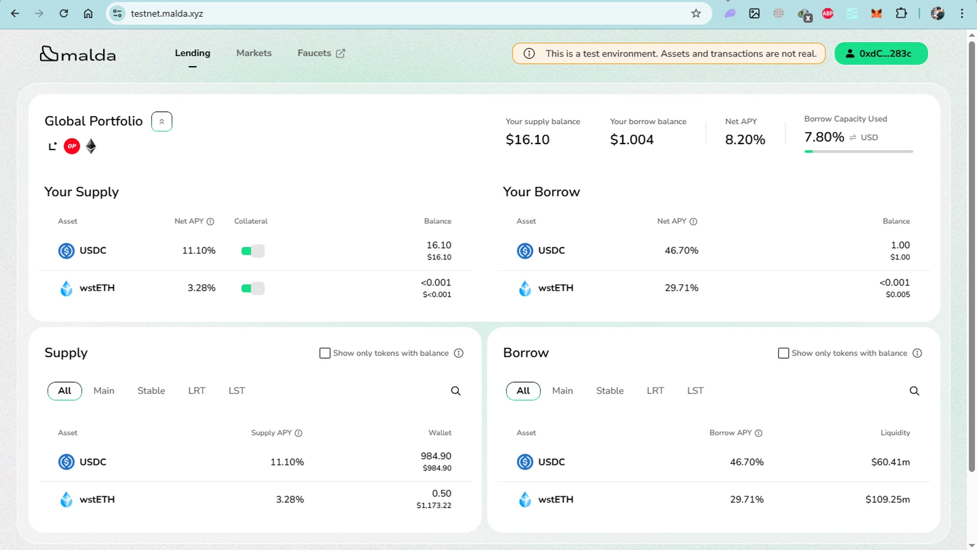
{"action": "key", "text": "ctrl+Tab"}
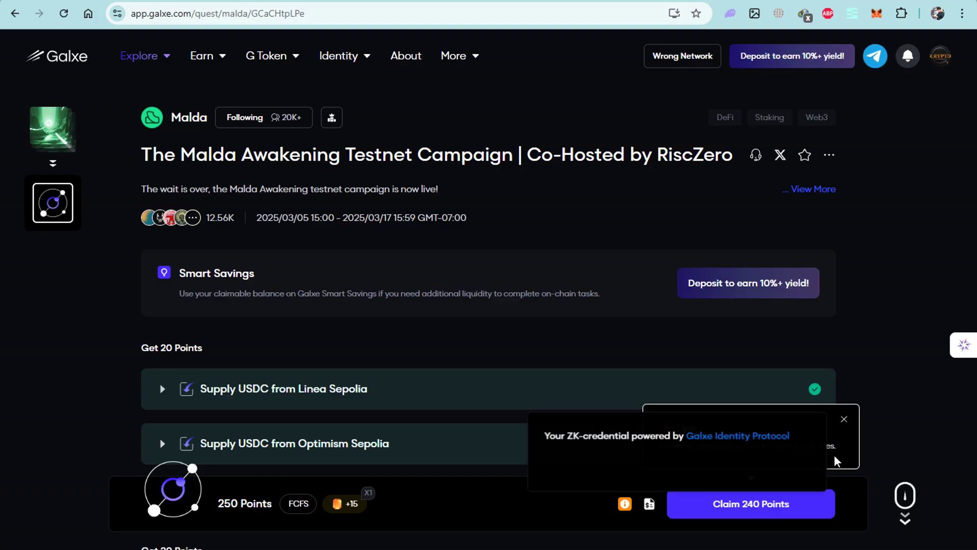
{"action": "left_click", "coordinate": [844, 420]}
{"action": "scroll", "coordinate": [866, 368], "scroll_direction": "down", "scroll_amount": 2}
{"action": "scroll", "coordinate": [448, 224], "scroll_direction": "up", "scroll_amount": 2}
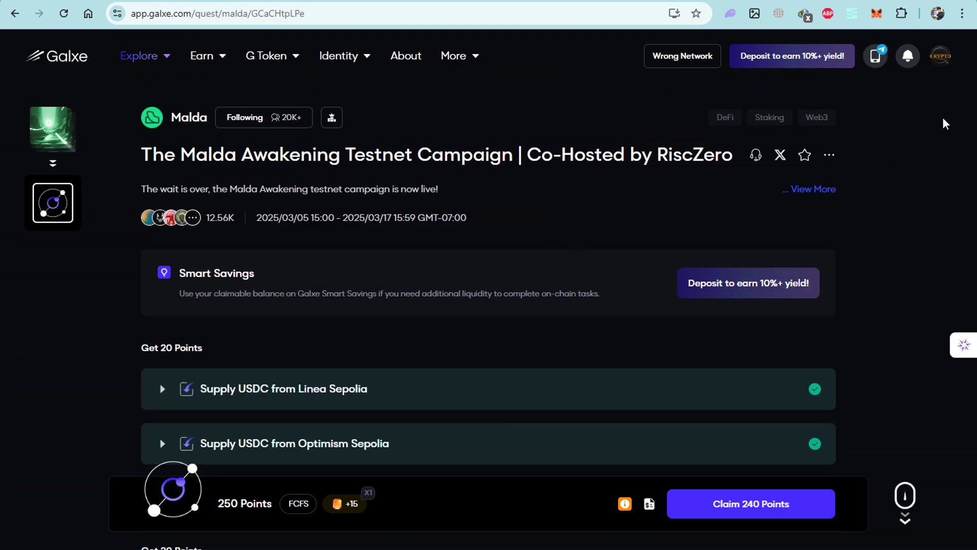
{"action": "mouse_move", "coordinate": [941, 56]}
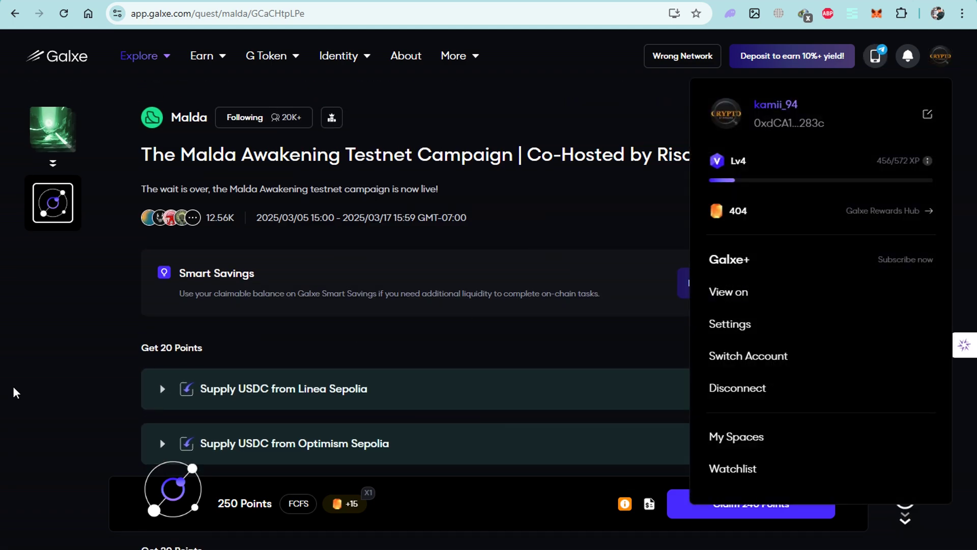
{"action": "scroll", "coordinate": [144, 388], "scroll_direction": "down", "scroll_amount": 3}
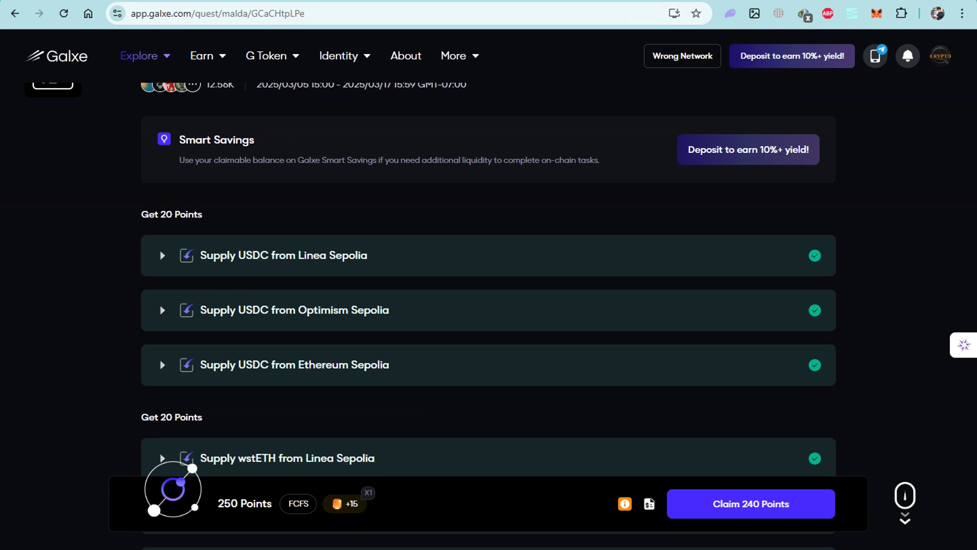
Compare the Malda lending dashboard's supply and borrow sections with the Galxe supply task list.
{"action": "key", "text": "ctrl+Tab"}
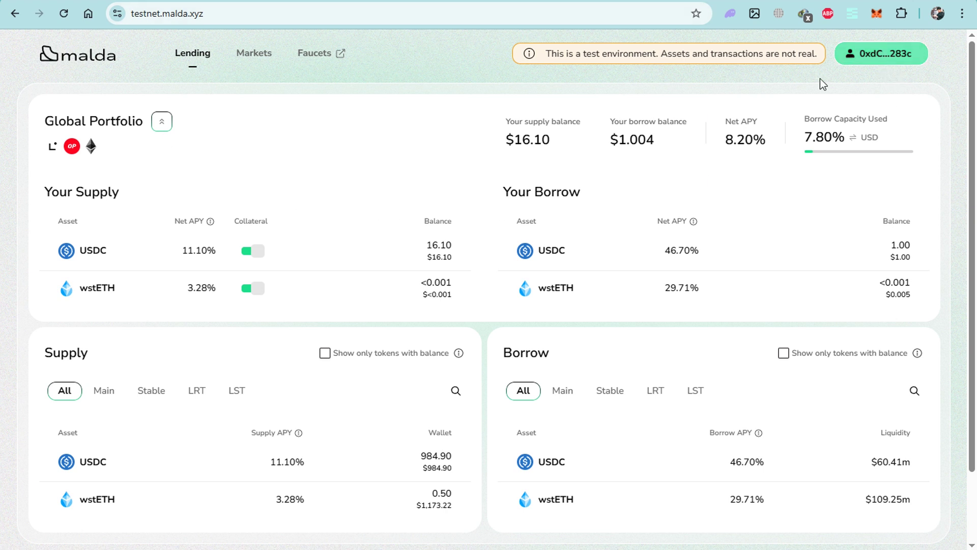
{"action": "mouse_move", "coordinate": [301, 262]}
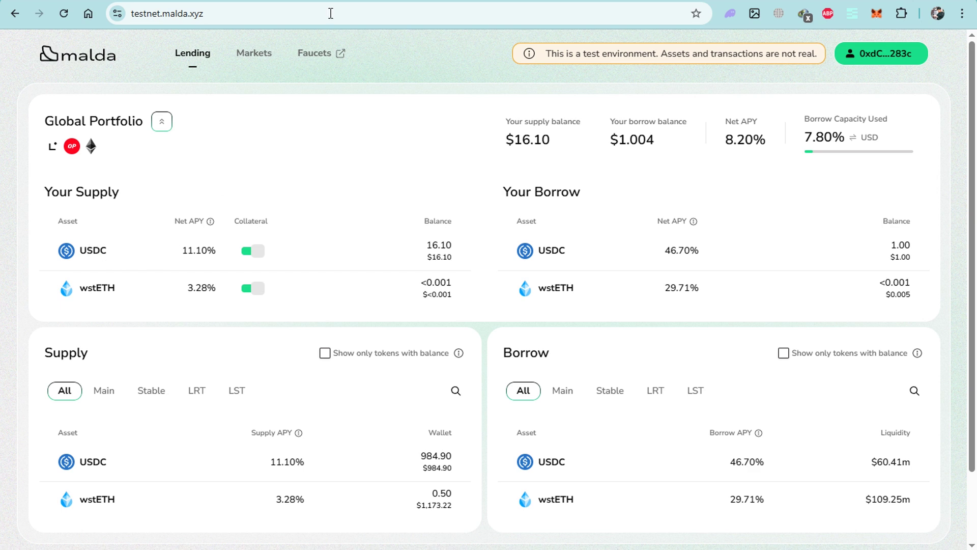
{"action": "key", "text": "ctrl+Tab"}
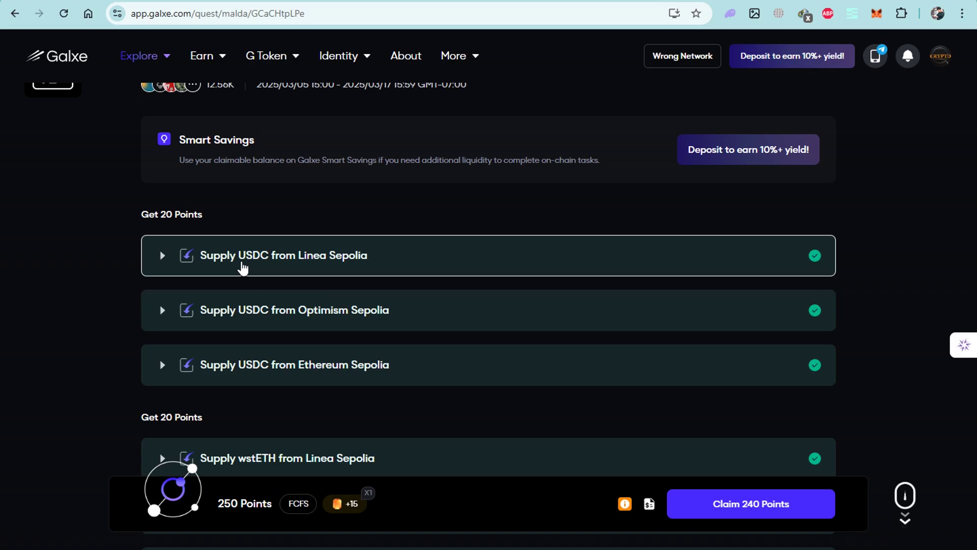
{"action": "key", "text": "ctrl+Tab"}
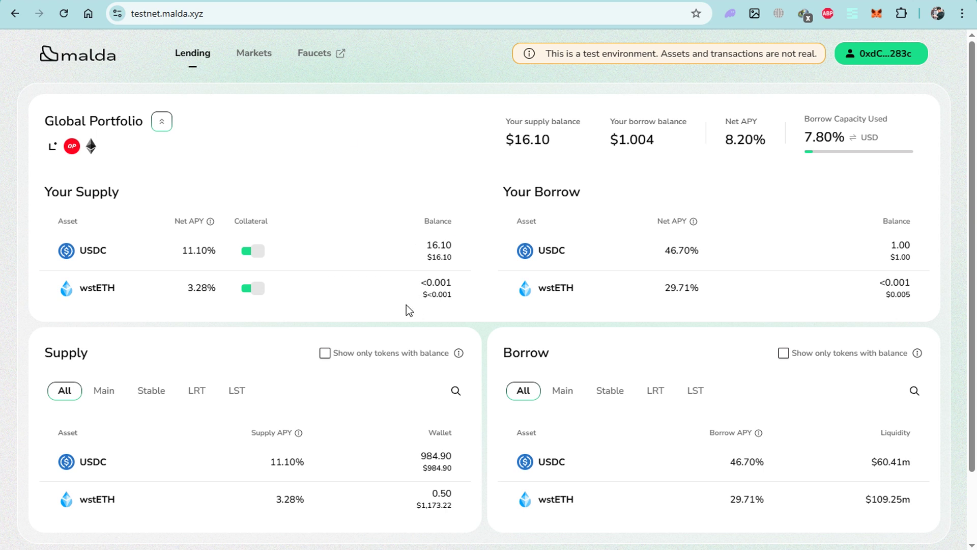
Set up a supply of 1 USDC from Linea Sepolia in the Malda lending dashboard.
{"action": "mouse_move", "coordinate": [413, 265]}
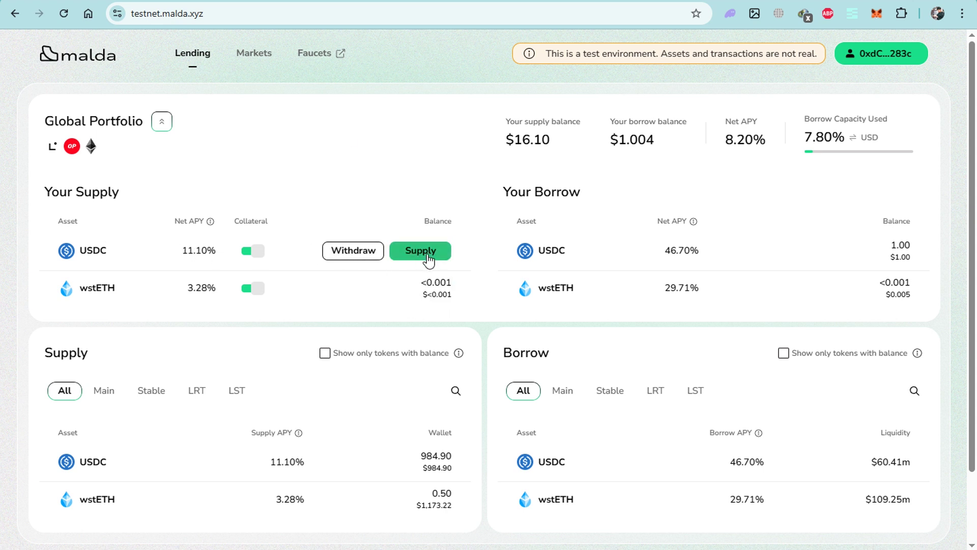
{"action": "left_click", "coordinate": [428, 253]}
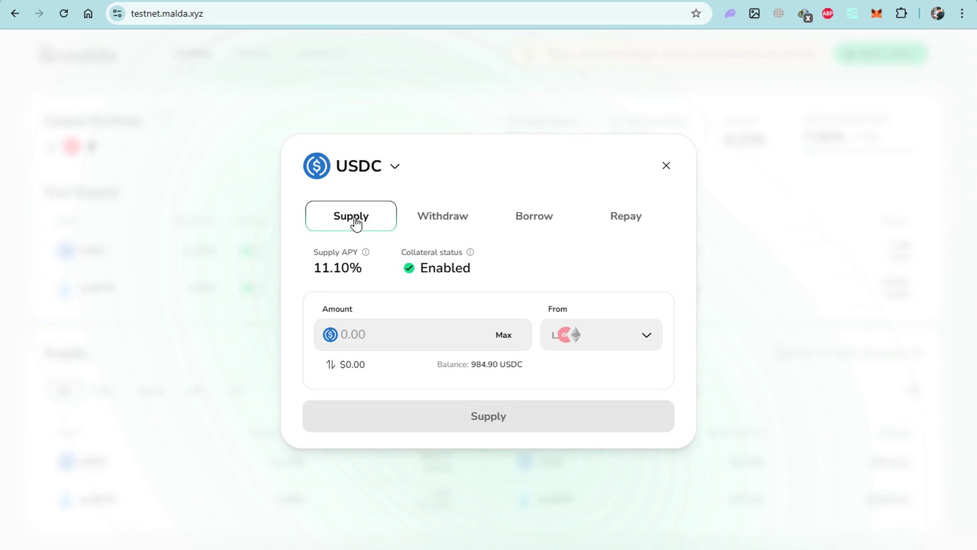
{"action": "left_click", "coordinate": [396, 168]}
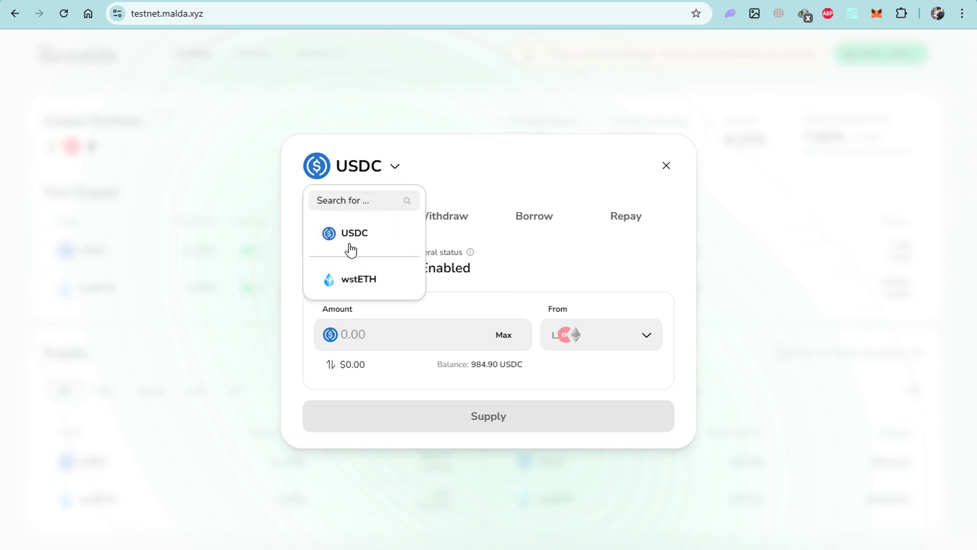
{"action": "left_click", "coordinate": [393, 167]}
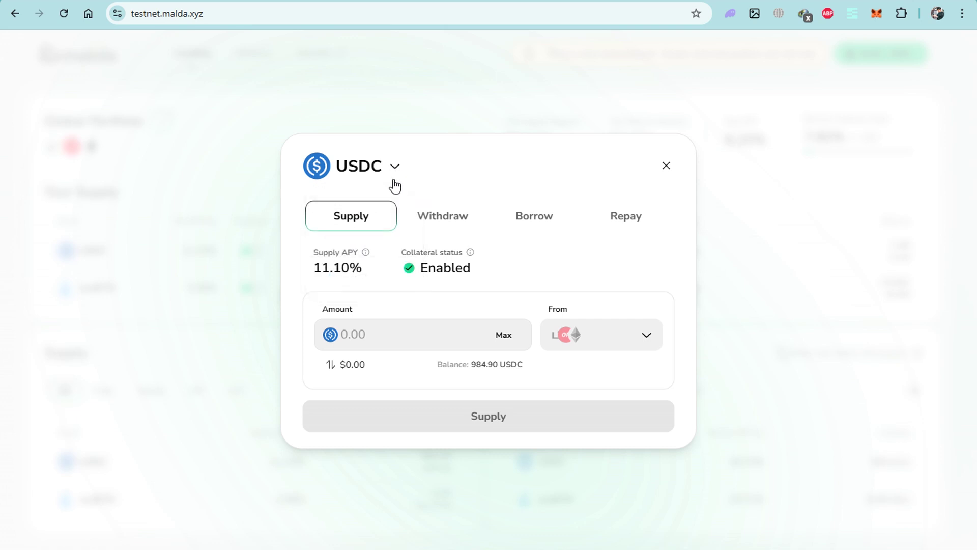
{"action": "left_click", "coordinate": [637, 338]}
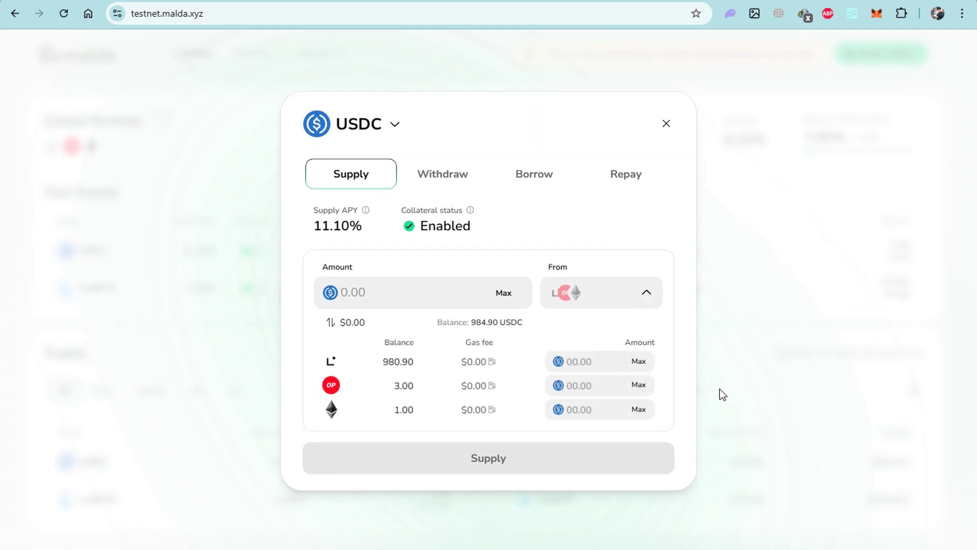
{"action": "left_click", "coordinate": [639, 363]}
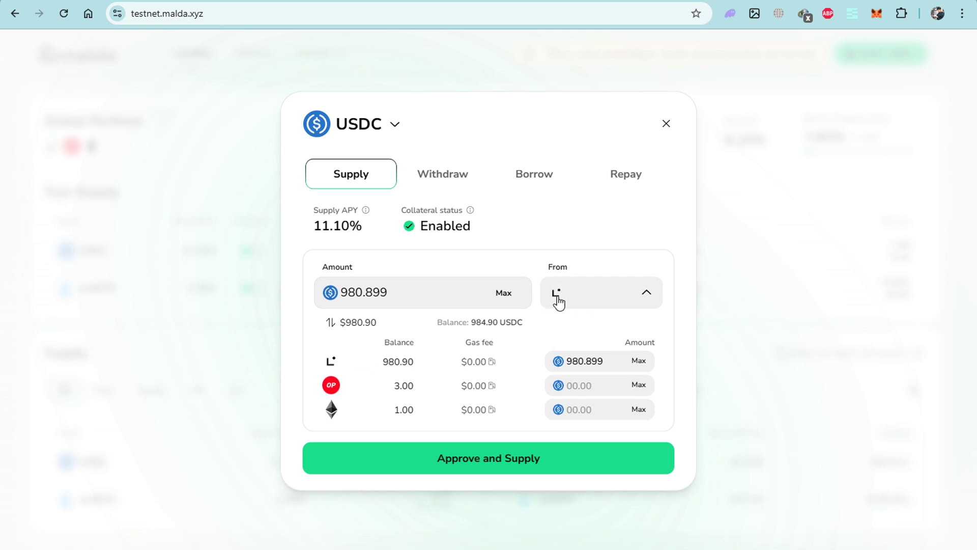
{"action": "key", "text": "ctrl+a"}
{"action": "type", "text": "1"}
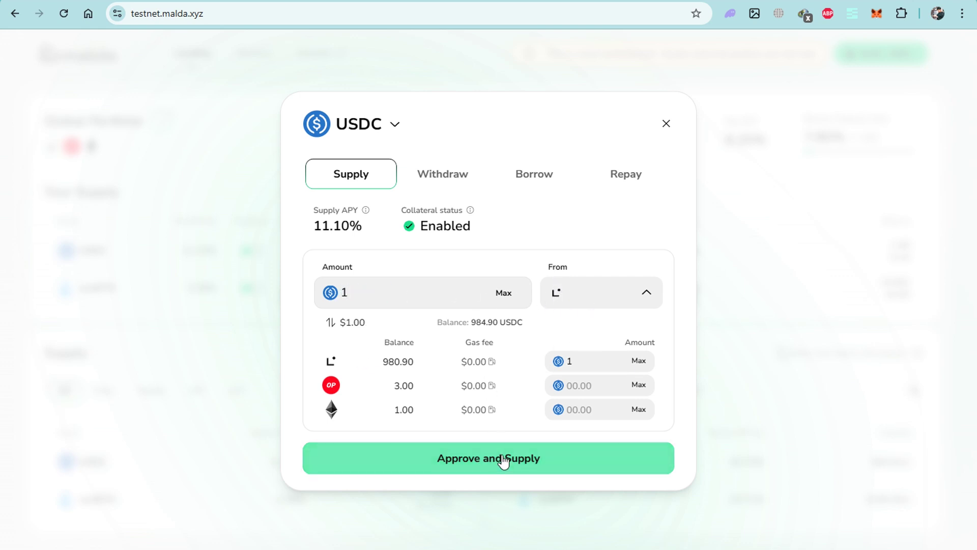
Approve the USDC supply on Linea Sepolia and confirm both wallet transaction requests.
{"action": "left_click", "coordinate": [530, 478]}
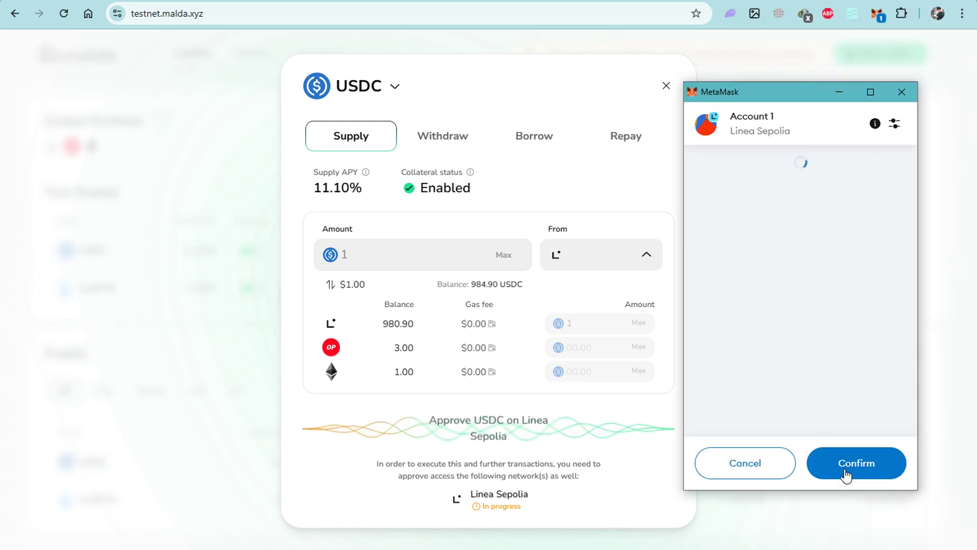
{"action": "left_click", "coordinate": [846, 475]}
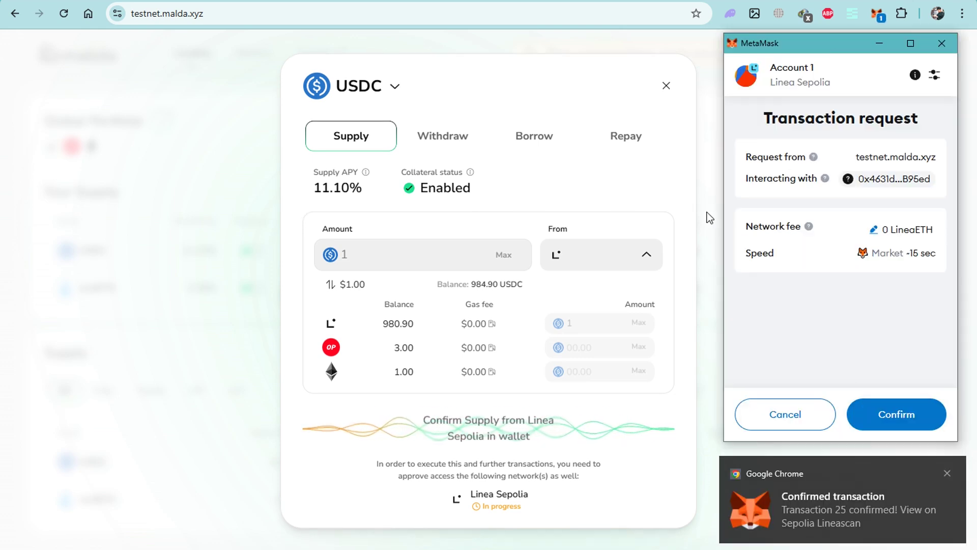
{"action": "left_click", "coordinate": [877, 421]}
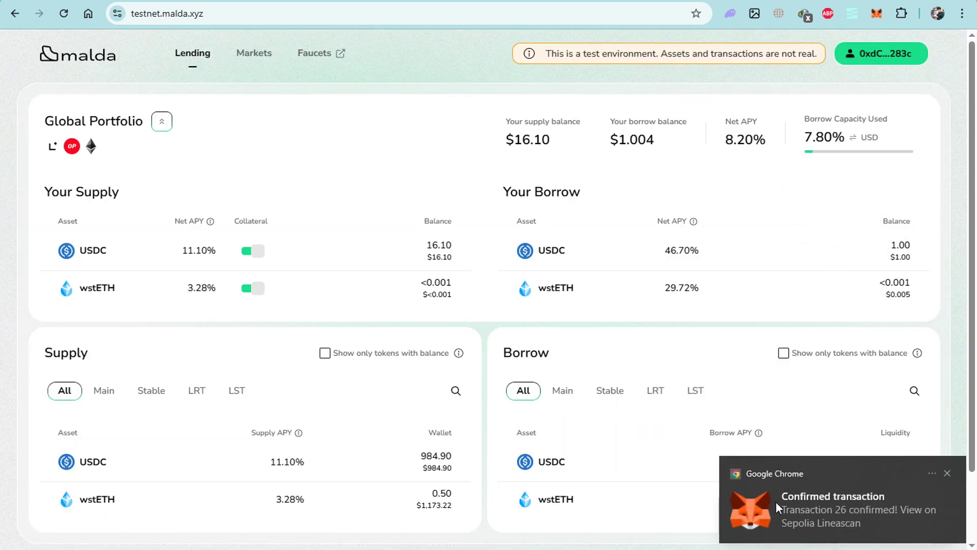
Check the USDC supply tasks on the Galxe campaign, then return to the Malda lending dashboard.
{"action": "key", "text": "ctrl+Tab"}
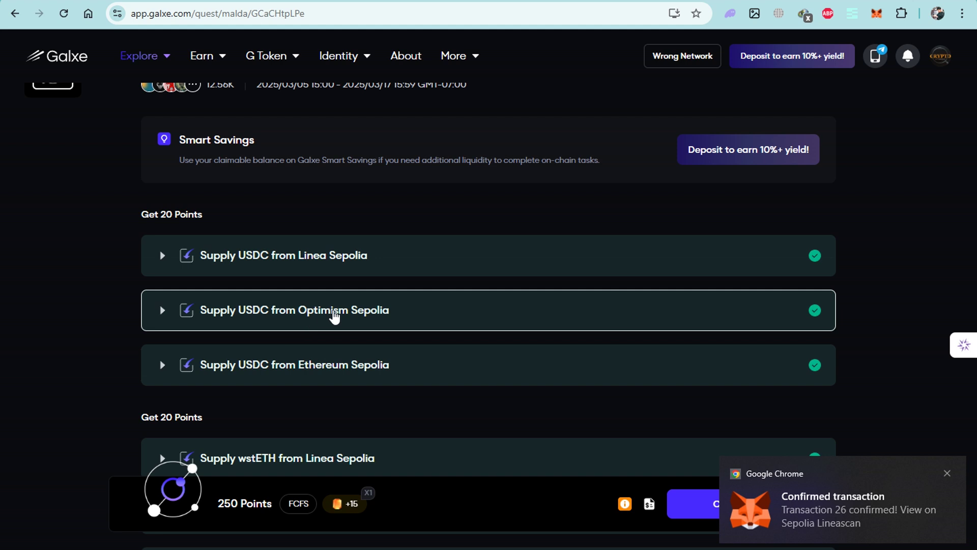
{"action": "key", "text": "ctrl+Tab"}
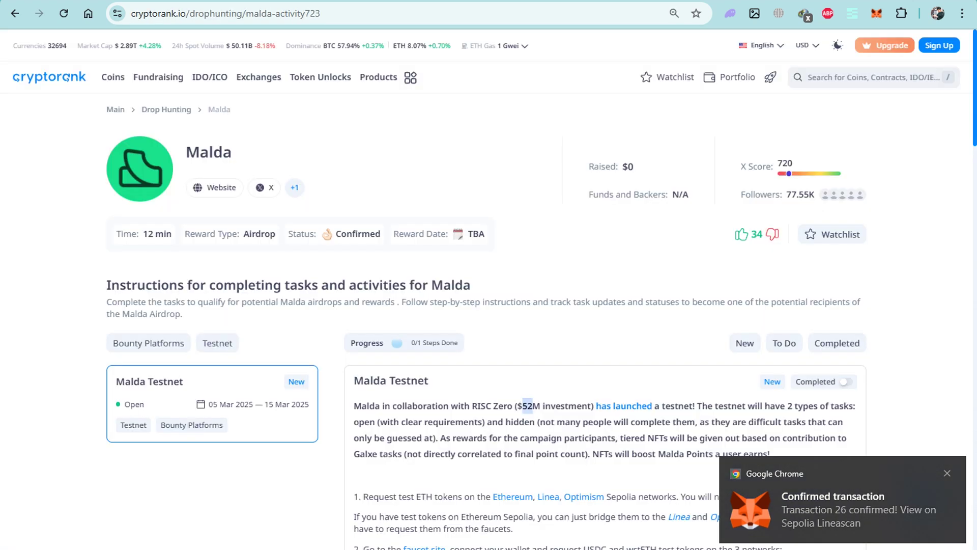
{"action": "key", "text": "ctrl+Tab"}
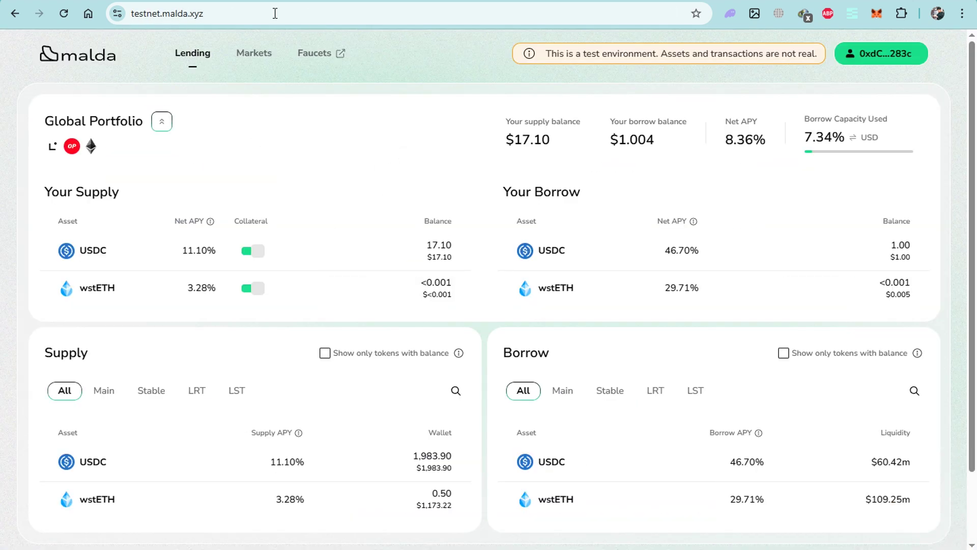
Fill in a USDC supply with the maximum Optimism Sepolia balance of 3 USDC.
{"action": "left_click", "coordinate": [419, 253]}
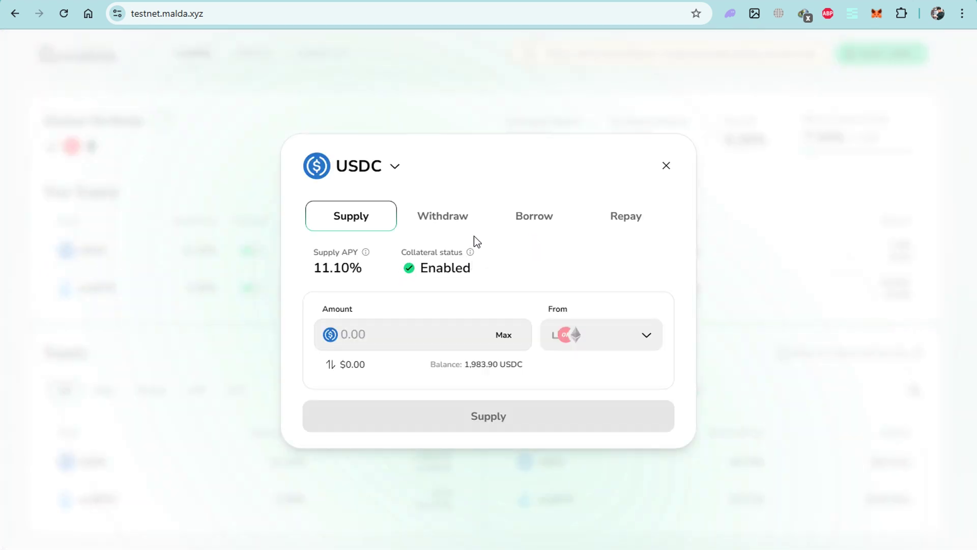
{"action": "left_click", "coordinate": [643, 335]}
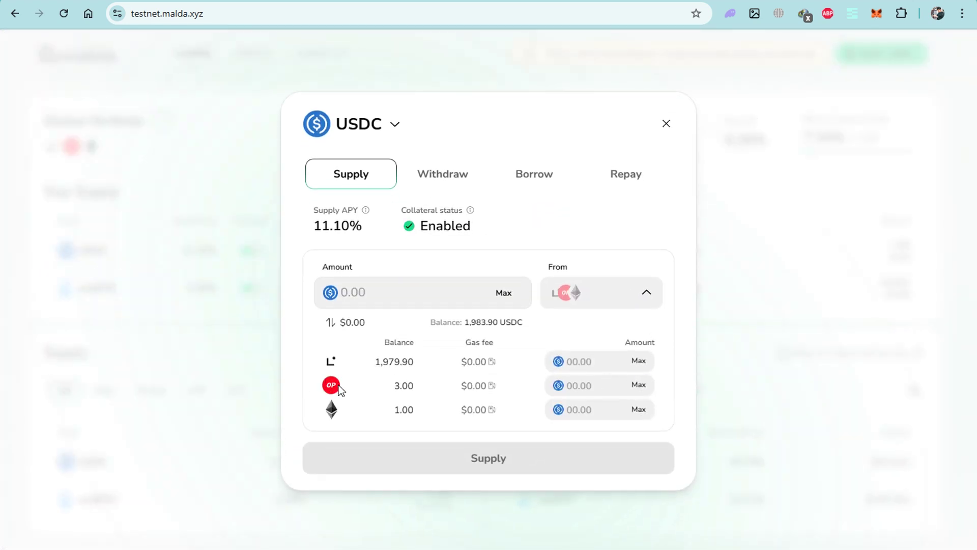
{"action": "left_click", "coordinate": [642, 390]}
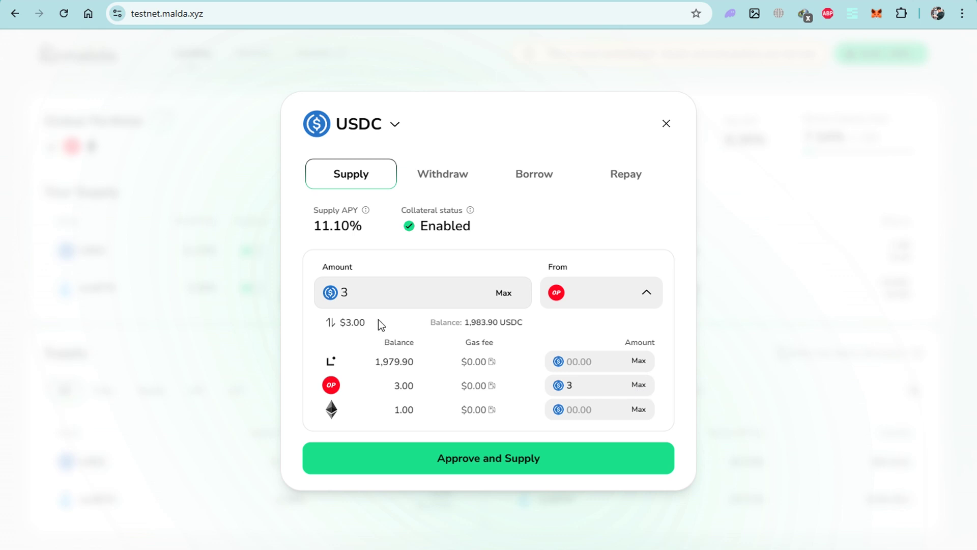
{"action": "left_click_drag", "start_coordinate": [467, 323], "coordinate": [490, 322]}
Examine the USDC withdraw and borrow forms, choosing Linea Sepolia as the withdrawal destination and viewing the borrow destinations.
{"action": "left_click", "coordinate": [439, 181]}
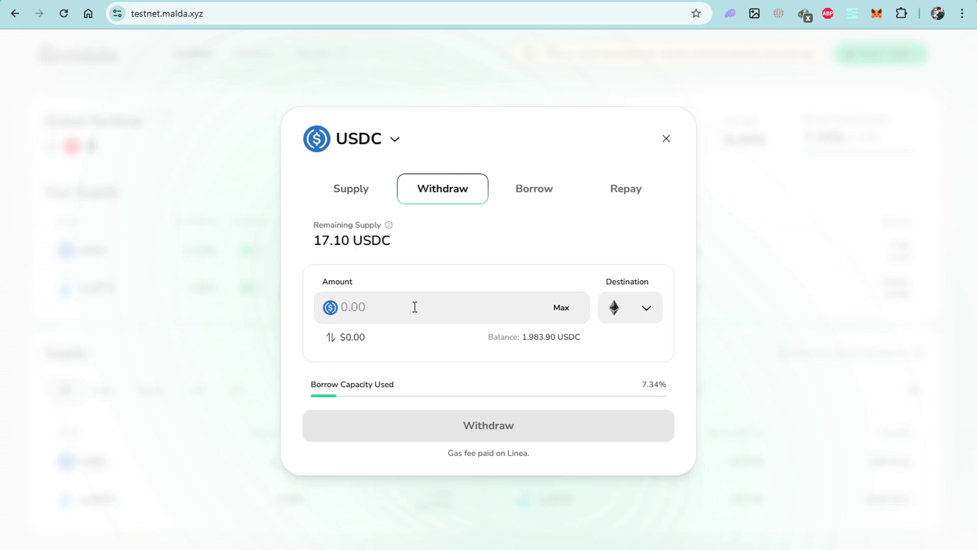
{"action": "left_click", "coordinate": [646, 315]}
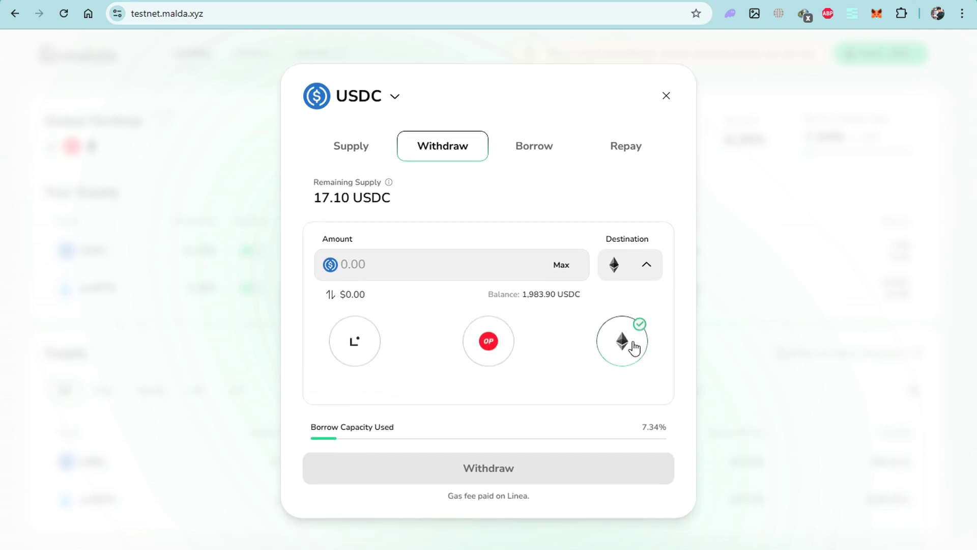
{"action": "left_click", "coordinate": [349, 350]}
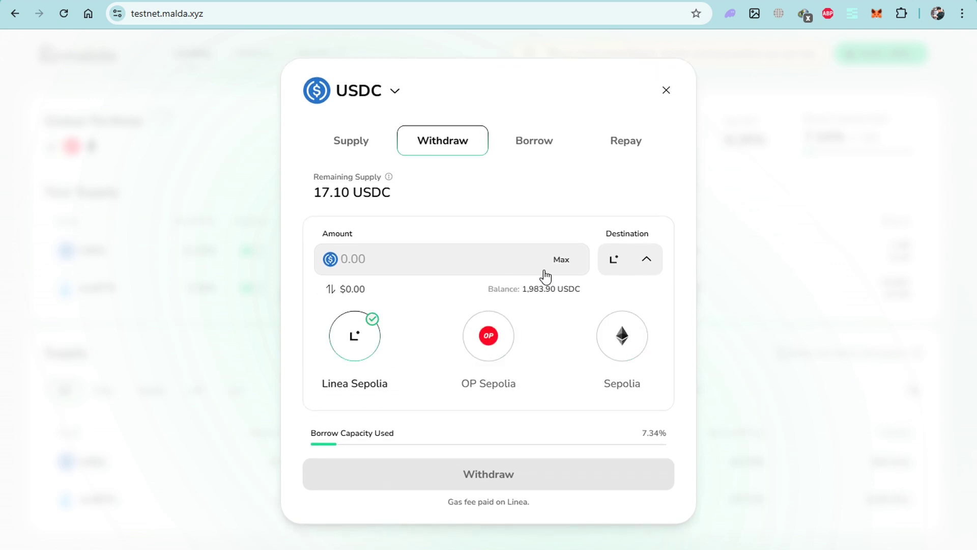
{"action": "left_click", "coordinate": [535, 140]}
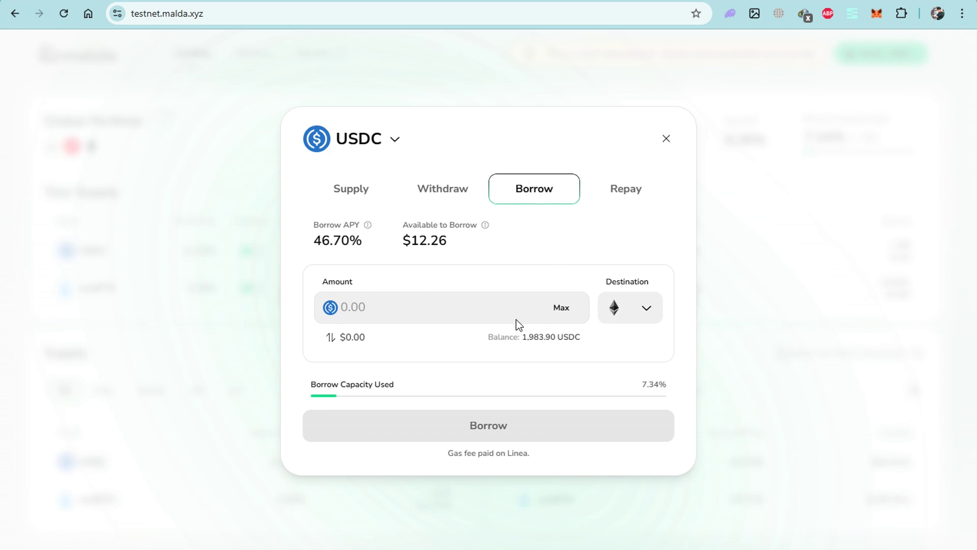
{"action": "left_click", "coordinate": [628, 308]}
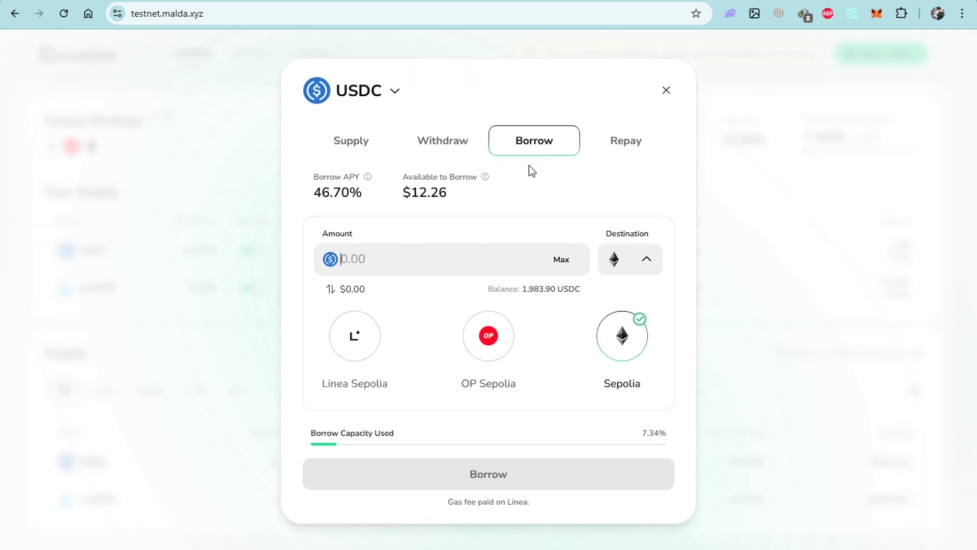
Fill in the maximum USDC repayment of 0.999561 from Linea Sepolia, then dismiss the form without submitting.
{"action": "left_click", "coordinate": [613, 148]}
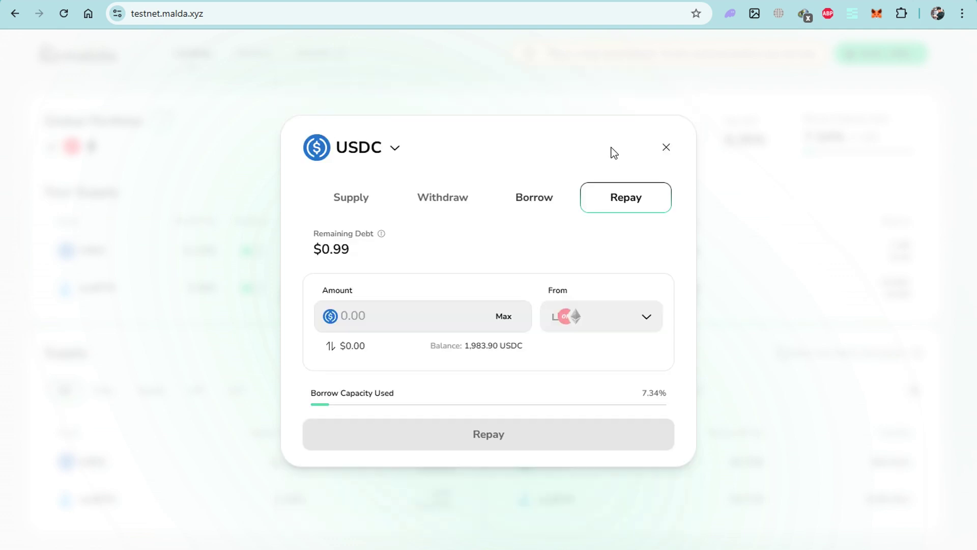
{"action": "left_click", "coordinate": [616, 316]}
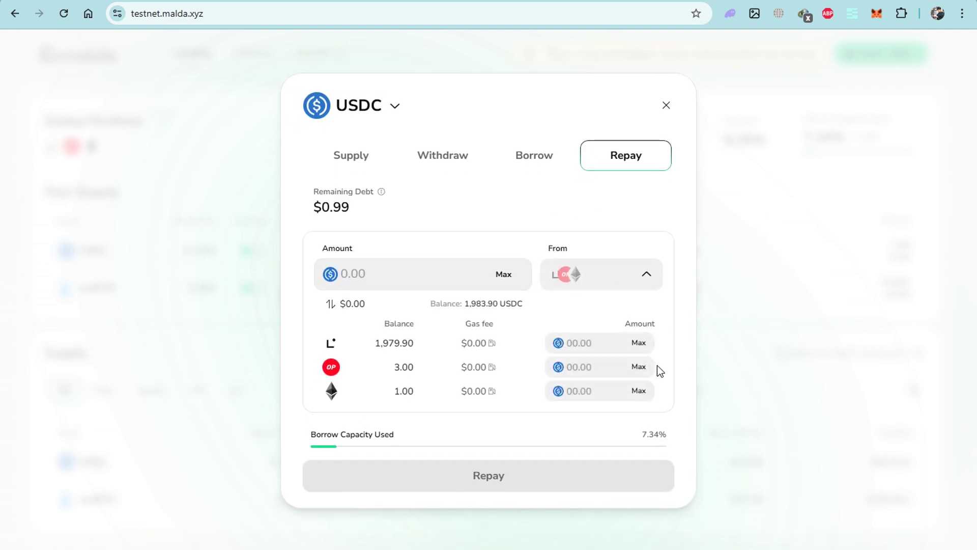
{"action": "left_click", "coordinate": [640, 343]}
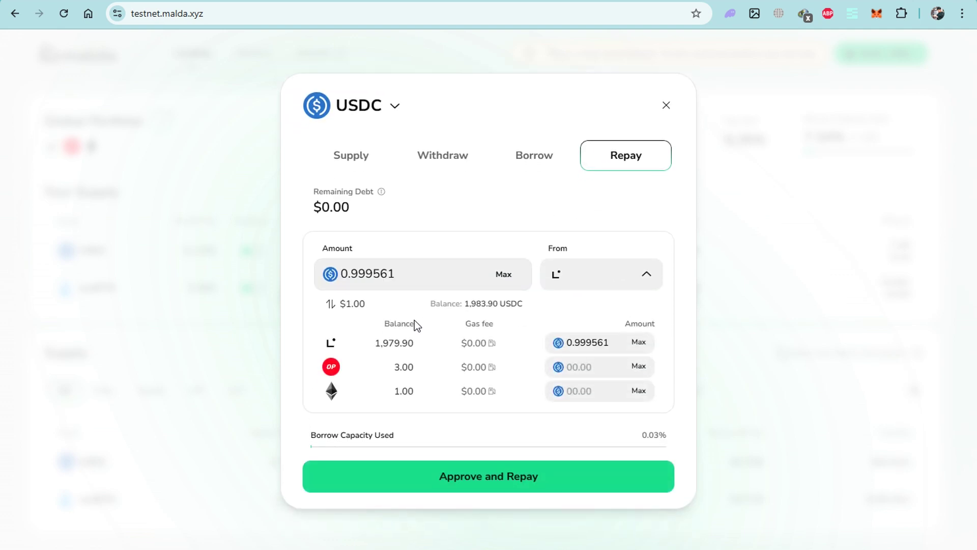
{"action": "left_click", "coordinate": [667, 105]}
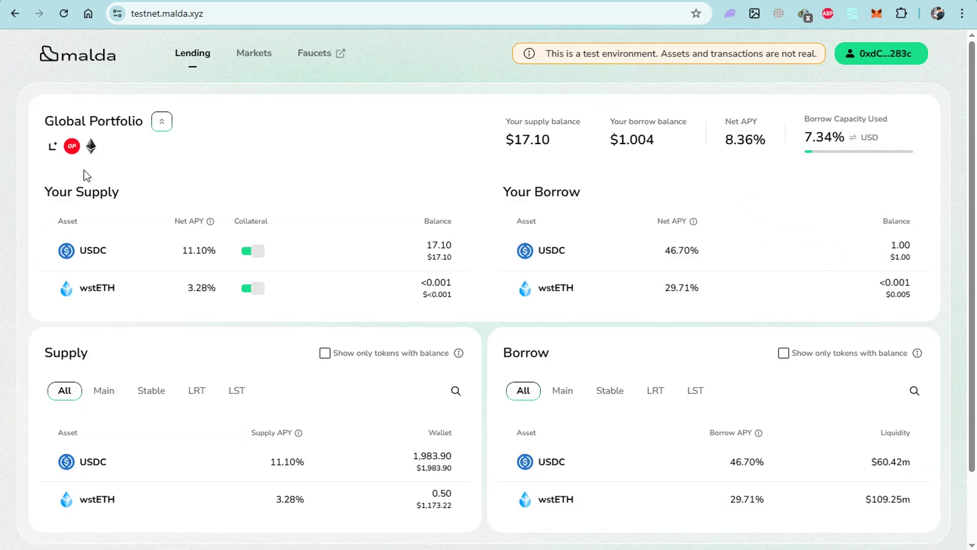
View the USDC borrow form from the supplied USDC asset, then close it.
{"action": "scroll", "coordinate": [303, 224], "scroll_direction": "down", "scroll_amount": 2}
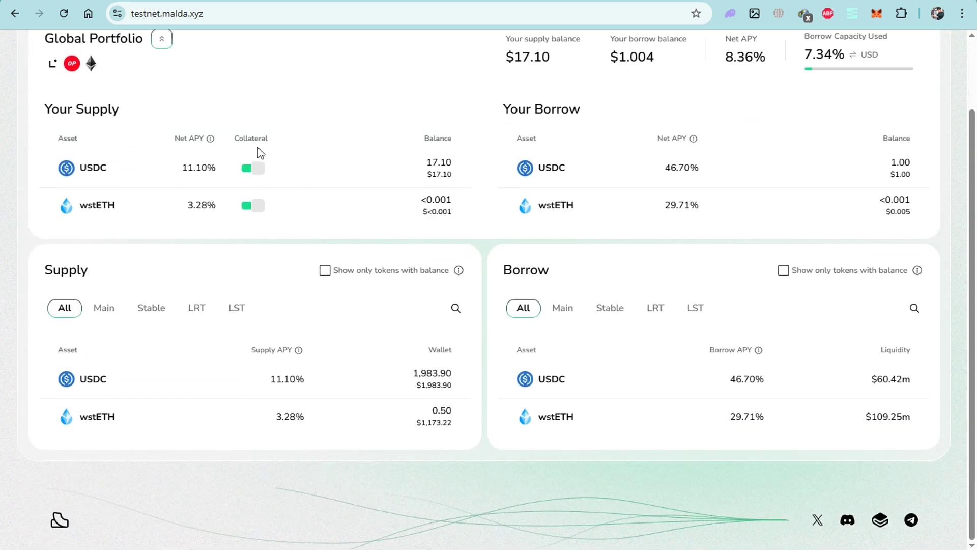
{"action": "left_click", "coordinate": [404, 171]}
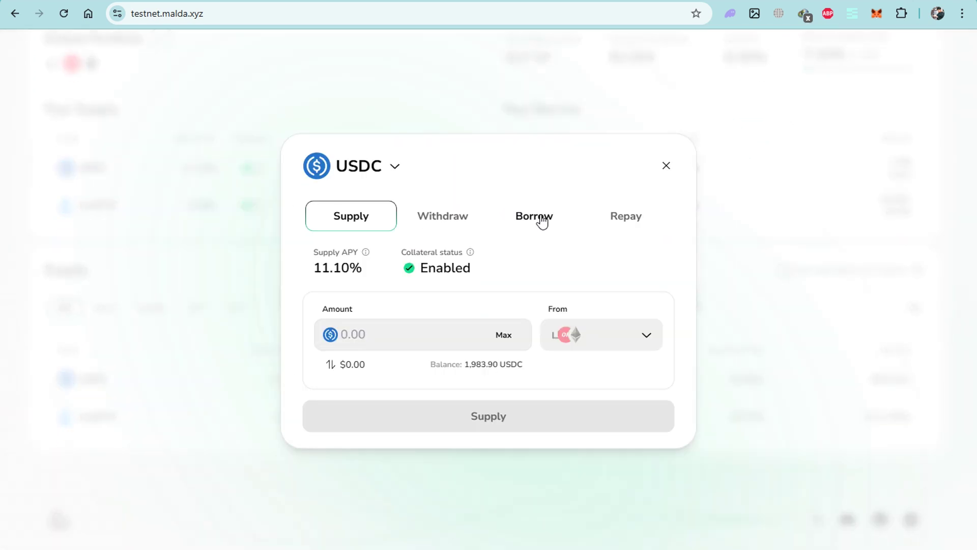
{"action": "left_click", "coordinate": [539, 219]}
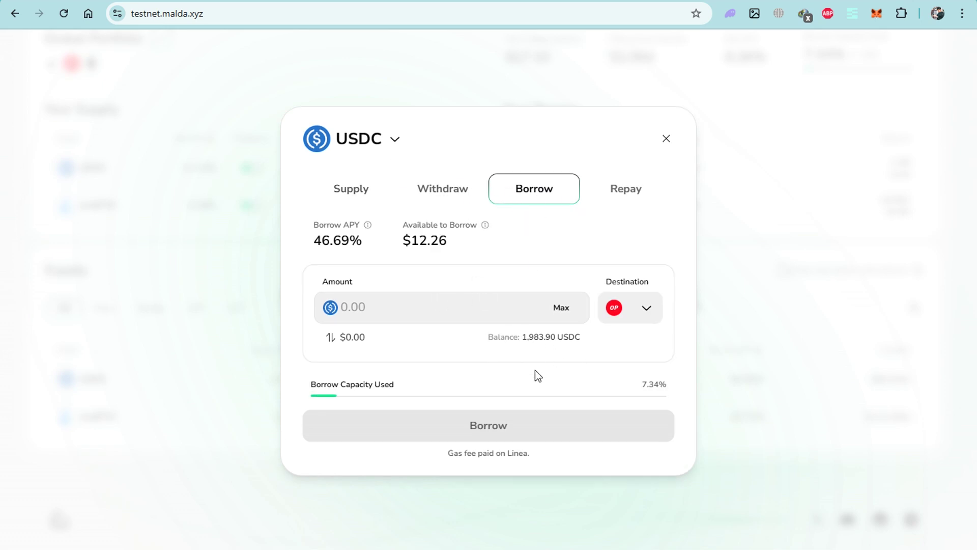
{"action": "left_click", "coordinate": [667, 139]}
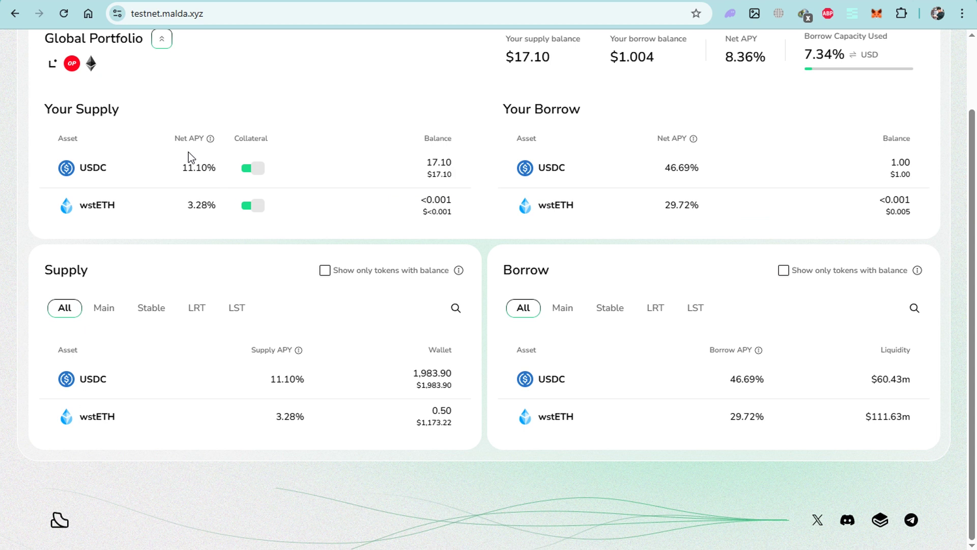
Review the USDC and wstETH supply tasks in the Galxe Malda campaign.
{"action": "mouse_move", "coordinate": [252, 174]}
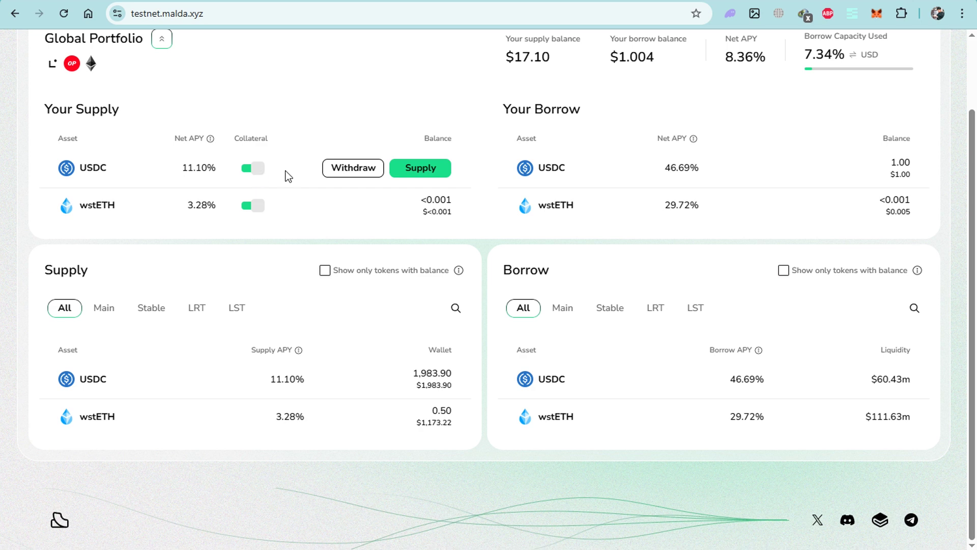
{"action": "key", "text": "ctrl+Tab"}
{"action": "scroll", "coordinate": [306, 229], "scroll_direction": "up", "scroll_amount": 3}
{"action": "scroll", "coordinate": [307, 212], "scroll_direction": "down", "scroll_amount": 3}
{"action": "scroll", "coordinate": [281, 309], "scroll_direction": "up", "scroll_amount": 4}
{"action": "scroll", "coordinate": [281, 309], "scroll_direction": "down", "scroll_amount": 3}
{"action": "scroll", "coordinate": [284, 316], "scroll_direction": "up", "scroll_amount": 3}
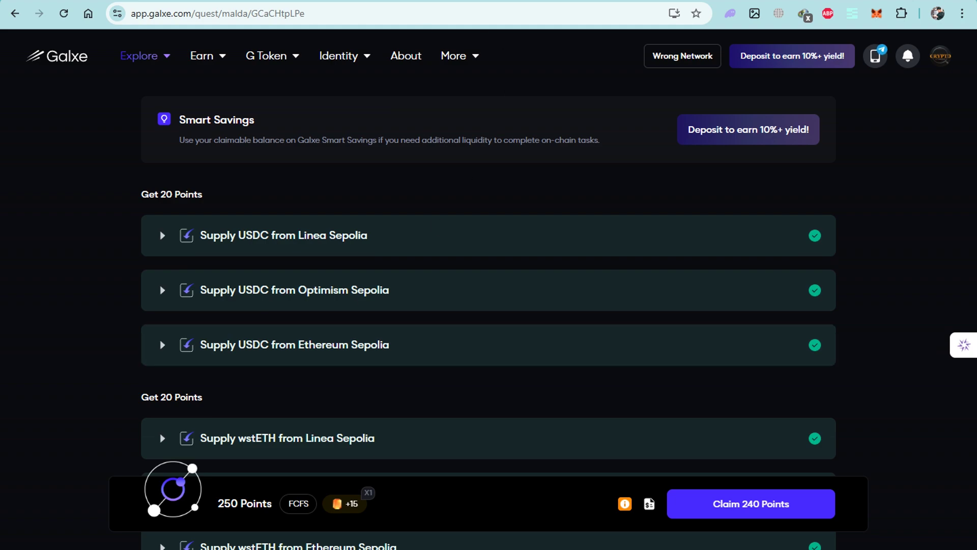
Return to the Malda lending dashboard, open the USDC supply form and switch its asset to wstETH.
{"action": "key", "text": "ctrl+Tab"}
{"action": "mouse_move", "coordinate": [214, 173]}
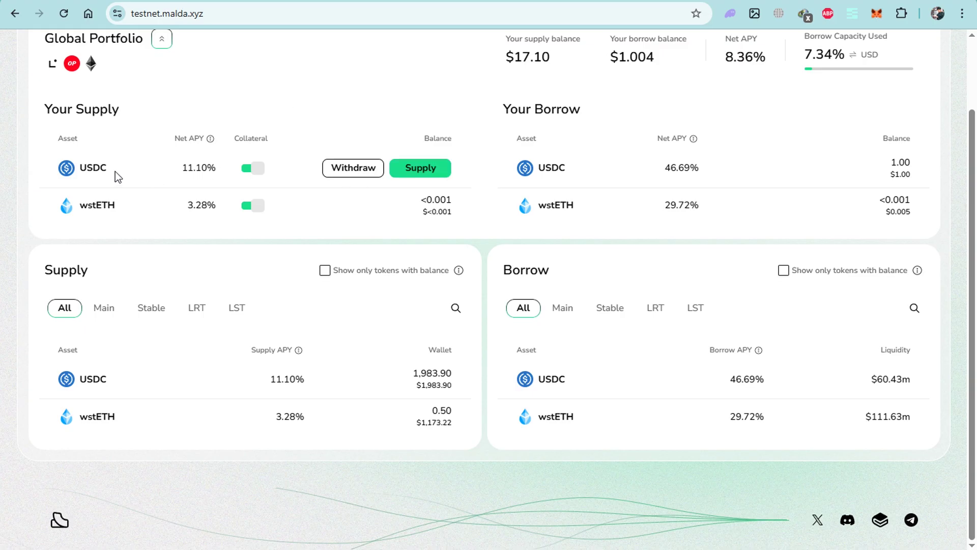
{"action": "left_click", "coordinate": [429, 170]}
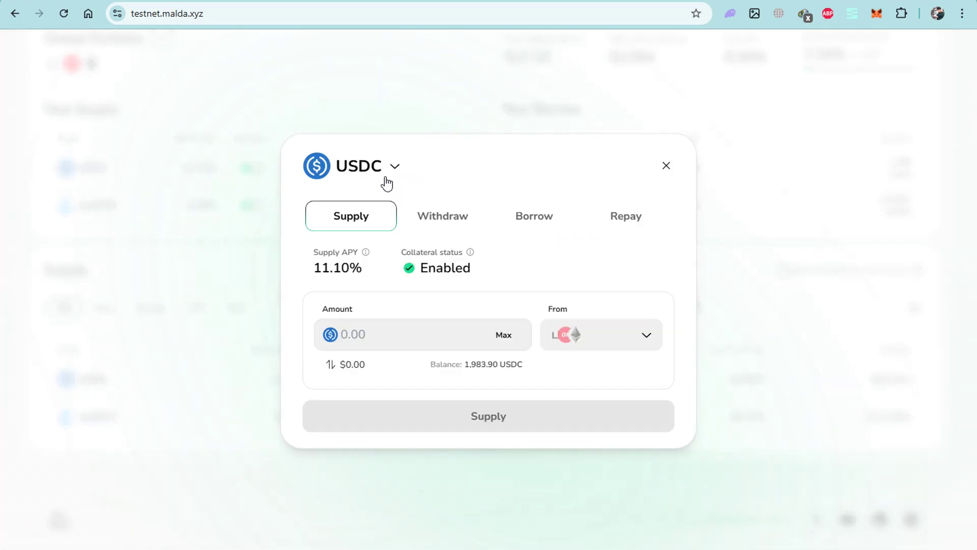
{"action": "left_click", "coordinate": [396, 168]}
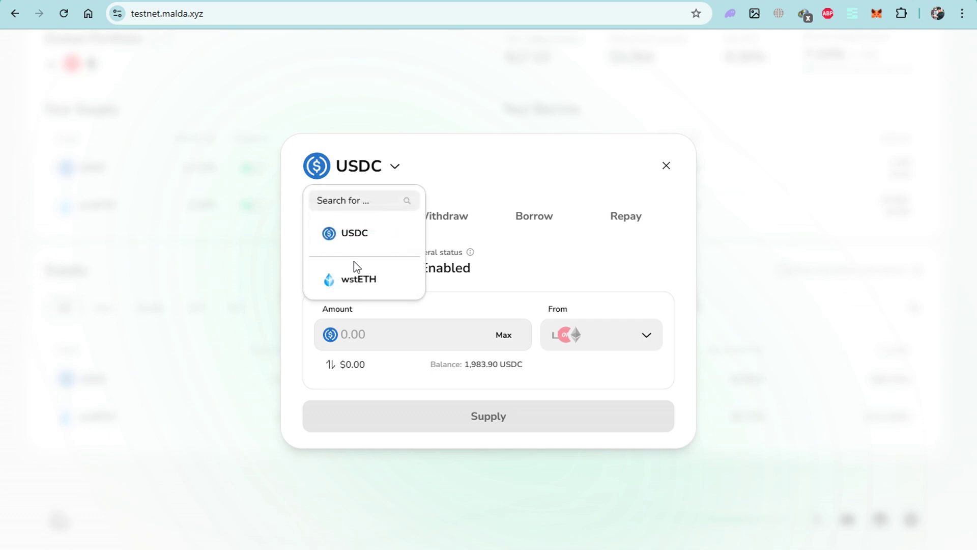
{"action": "left_click", "coordinate": [352, 281]}
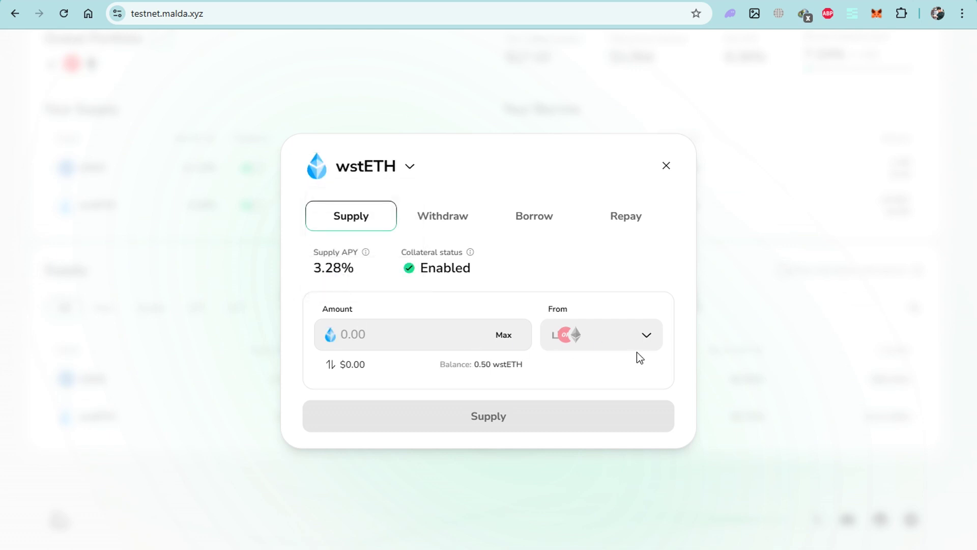
Check the source network options for supplying wstETH, then review the Galxe Malda campaign's collateral, borrow, repay and withdraw tasks.
{"action": "left_click", "coordinate": [649, 336]}
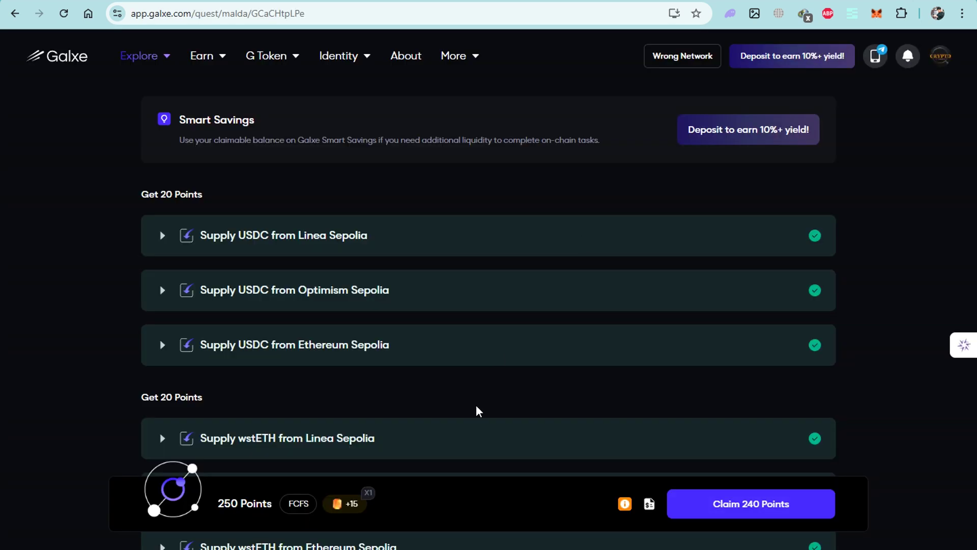
{"action": "scroll", "coordinate": [476, 410], "scroll_direction": "down", "scroll_amount": 8}
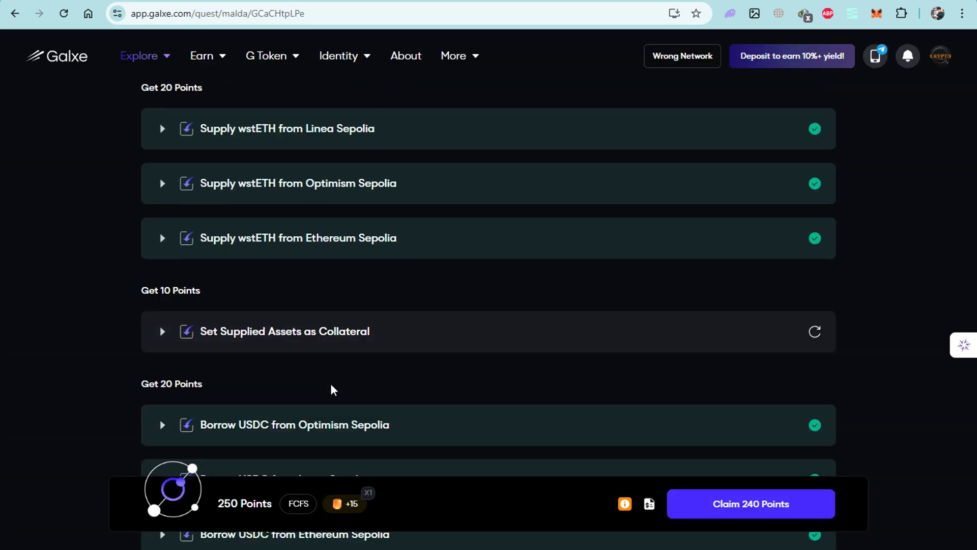
{"action": "scroll", "coordinate": [265, 285], "scroll_direction": "down", "scroll_amount": 2}
{"action": "scroll", "coordinate": [316, 316], "scroll_direction": "down", "scroll_amount": 3}
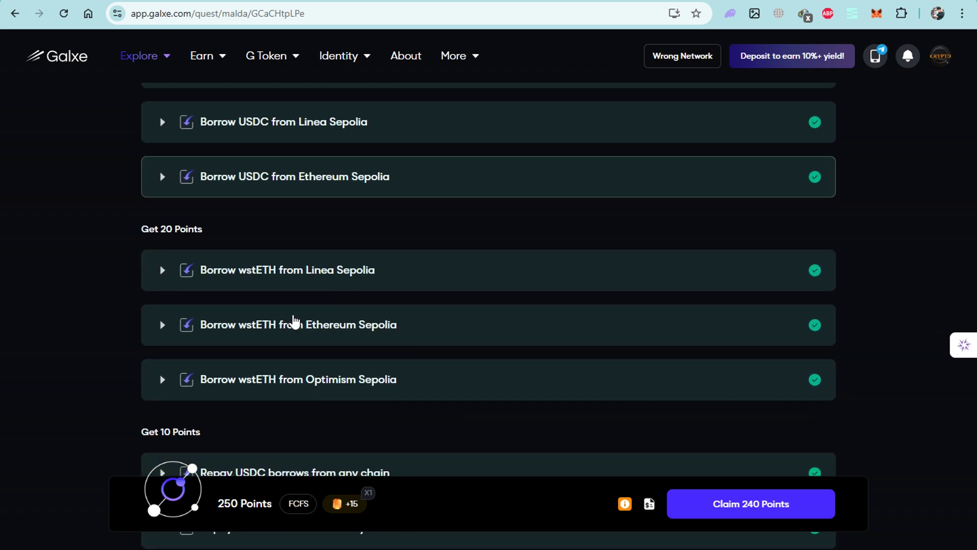
{"action": "scroll", "coordinate": [372, 344], "scroll_direction": "down", "scroll_amount": 8}
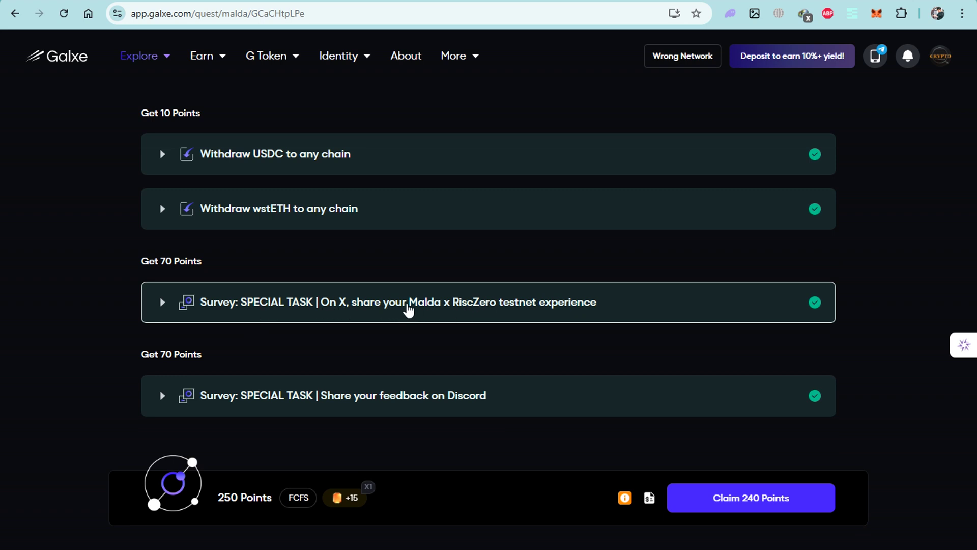
Expand the special survey task about sharing the Malda x RiscZero testnet experience on X, and review its instructions and points.
{"action": "left_click_drag", "start_coordinate": [410, 306], "coordinate": [497, 313]}
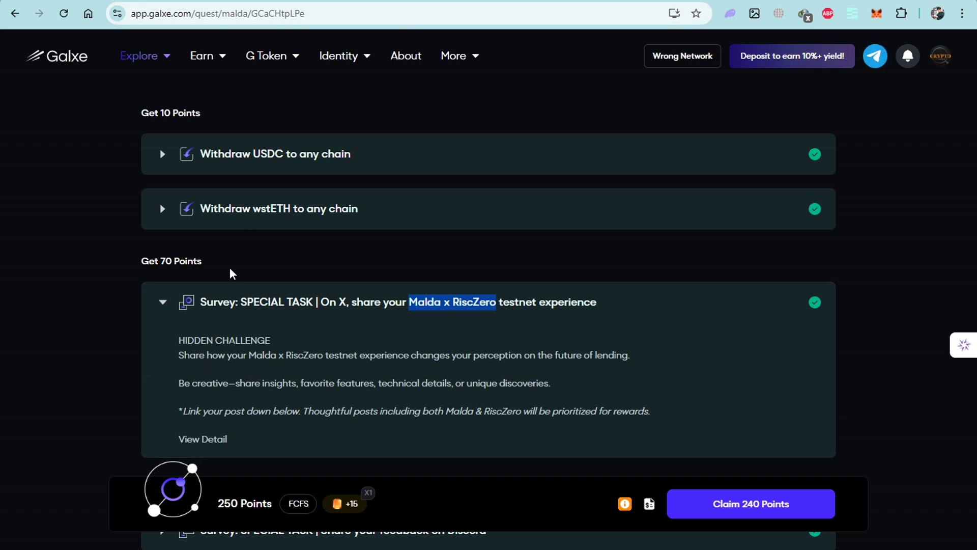
{"action": "scroll", "coordinate": [273, 376], "scroll_direction": "down", "scroll_amount": 6}
{"action": "scroll", "coordinate": [342, 201], "scroll_direction": "up", "scroll_amount": 5}
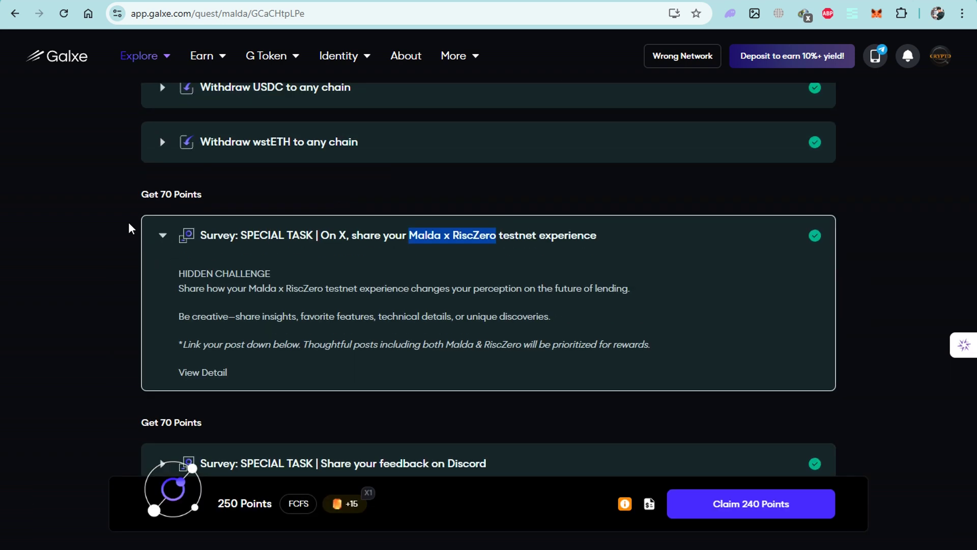
{"action": "left_click_drag", "start_coordinate": [161, 194], "coordinate": [172, 194]}
{"action": "scroll", "coordinate": [243, 244], "scroll_direction": "down", "scroll_amount": 5}
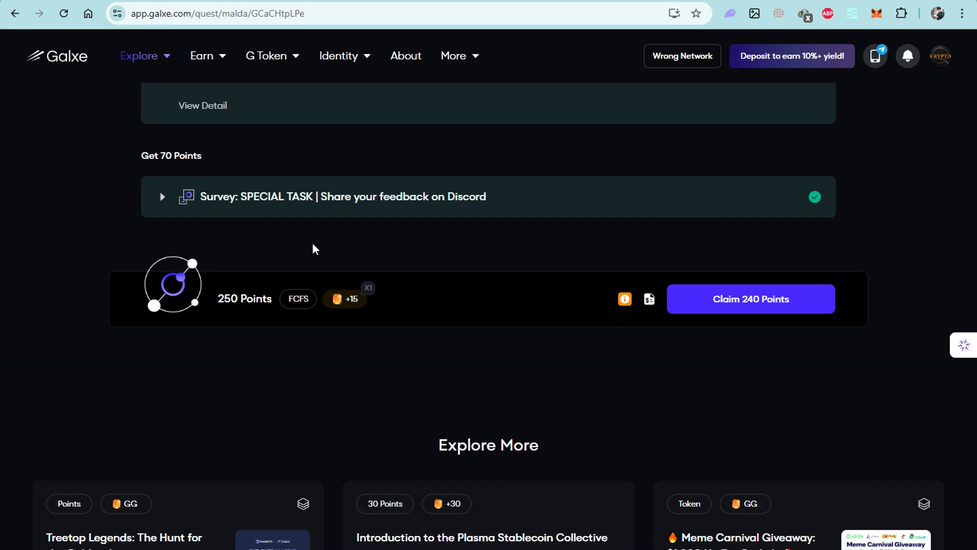
{"action": "scroll", "coordinate": [805, 238], "scroll_direction": "up", "scroll_amount": 4}
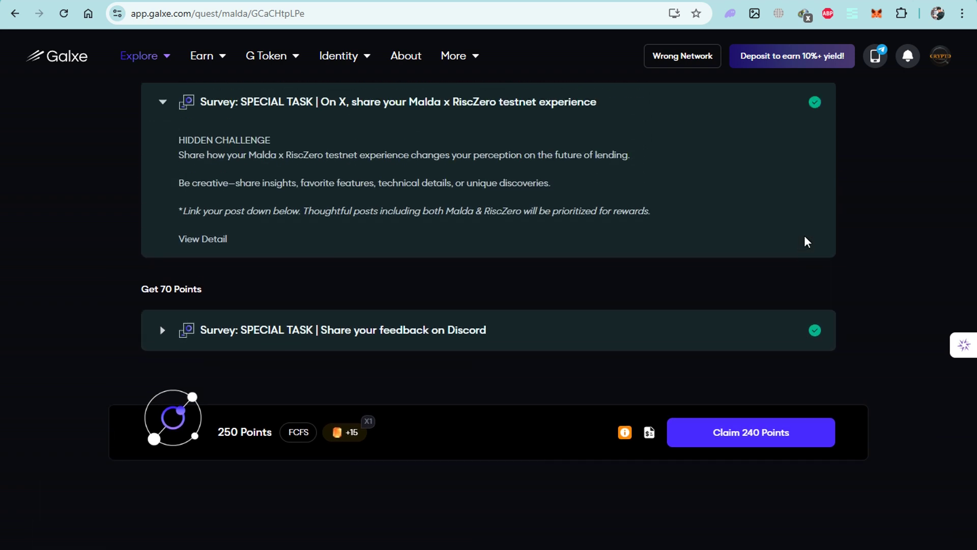
{"action": "scroll", "coordinate": [307, 247], "scroll_direction": "up", "scroll_amount": 10}
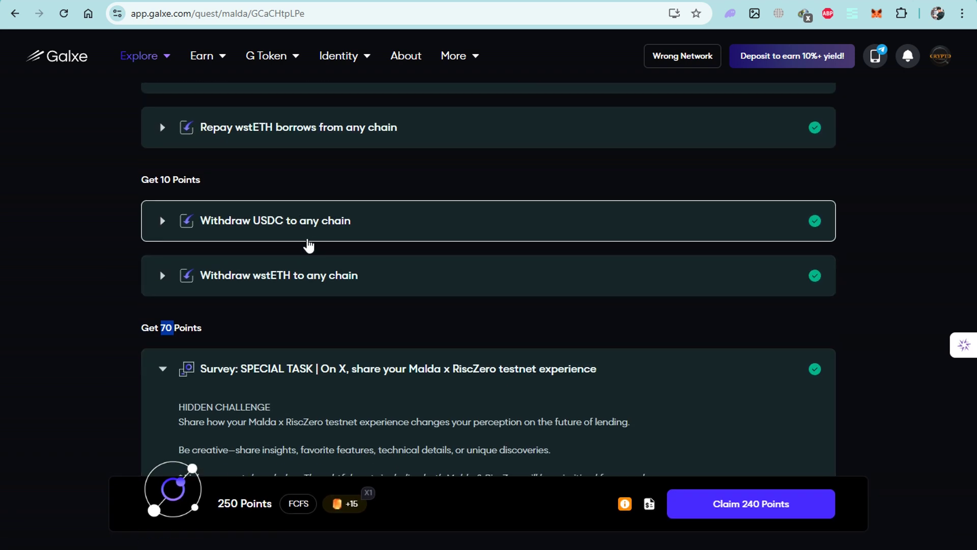
{"action": "scroll", "coordinate": [313, 246], "scroll_direction": "up", "scroll_amount": 5}
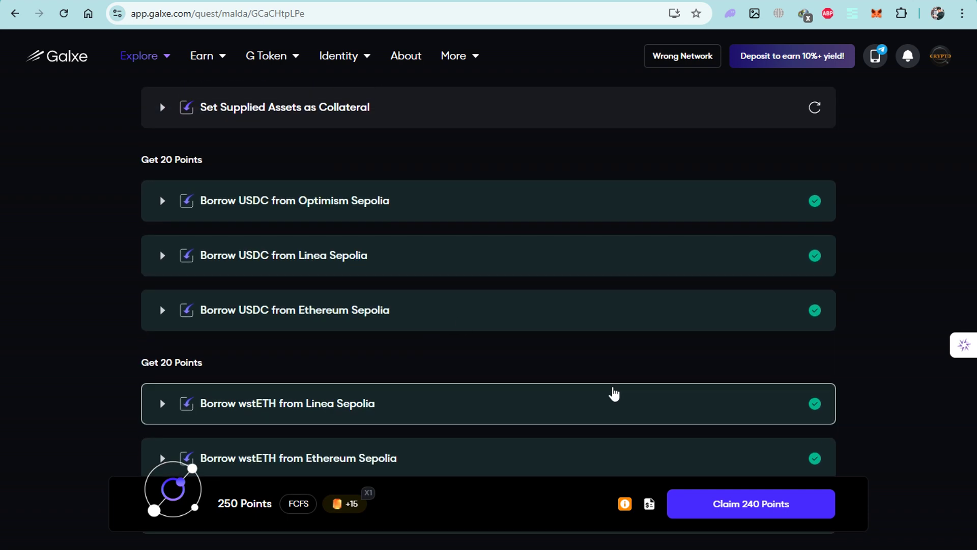
Try to claim the 240 points directly, approving the data sharing and choosing MetaMask, then dismiss the wallet address switch dialog.
{"action": "left_click", "coordinate": [732, 509]}
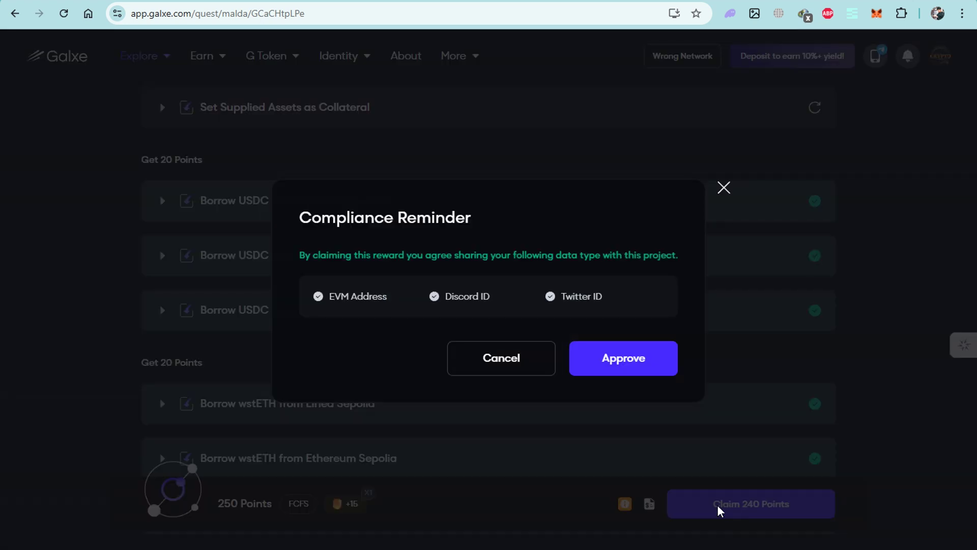
{"action": "left_click", "coordinate": [601, 362]}
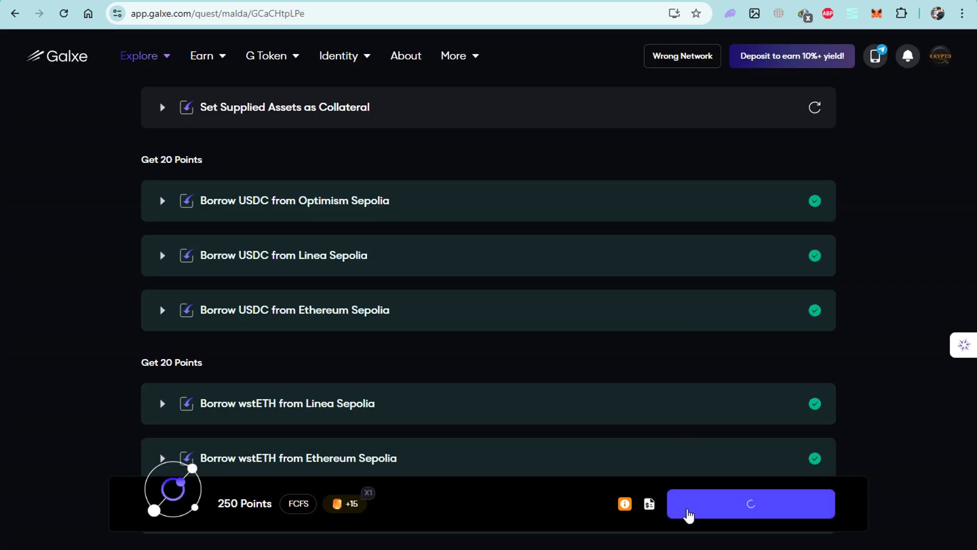
{"action": "left_click", "coordinate": [650, 504]}
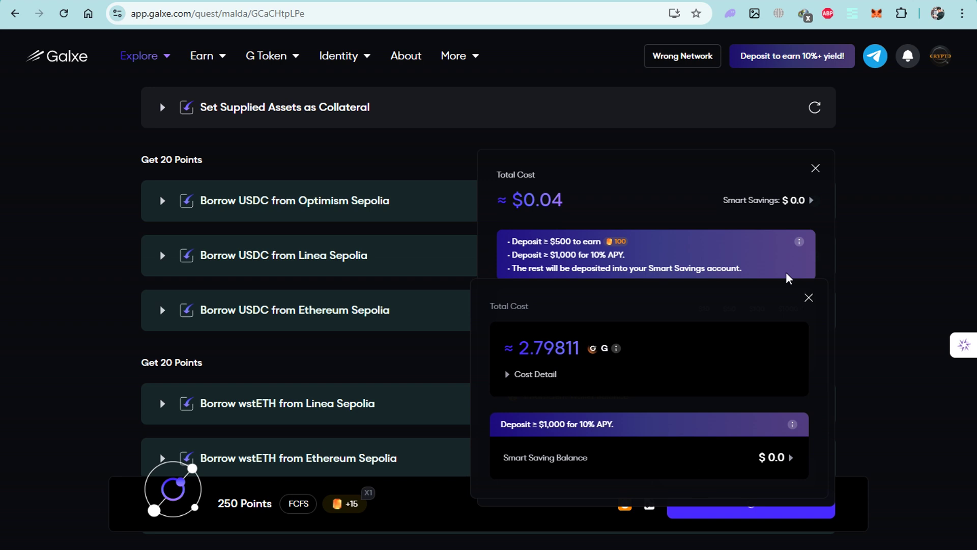
{"action": "left_click", "coordinate": [809, 297]}
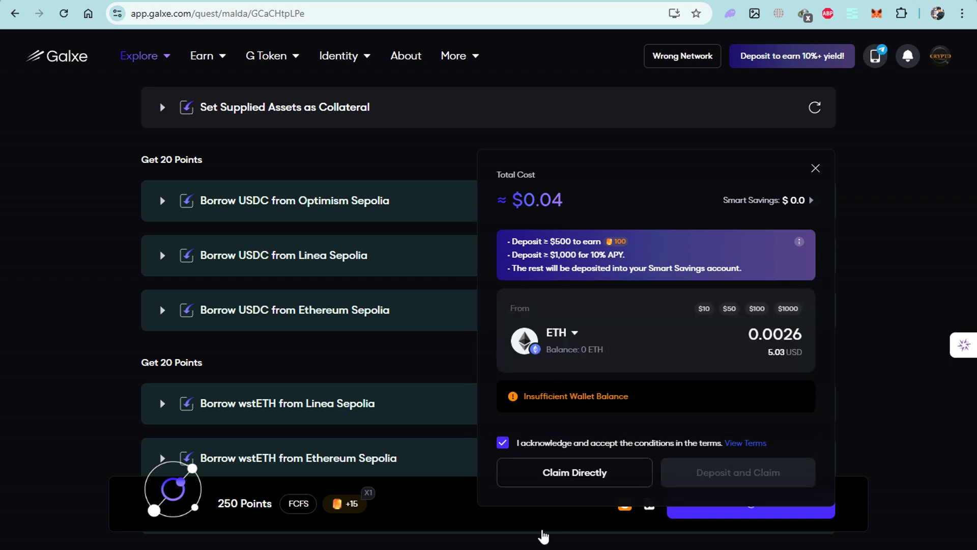
{"action": "left_click", "coordinate": [557, 486]}
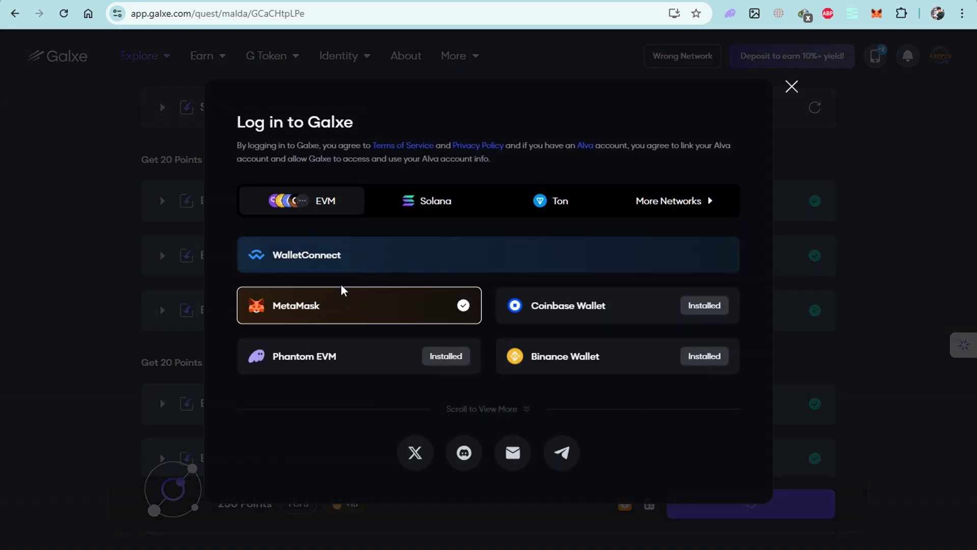
{"action": "left_click", "coordinate": [353, 302]}
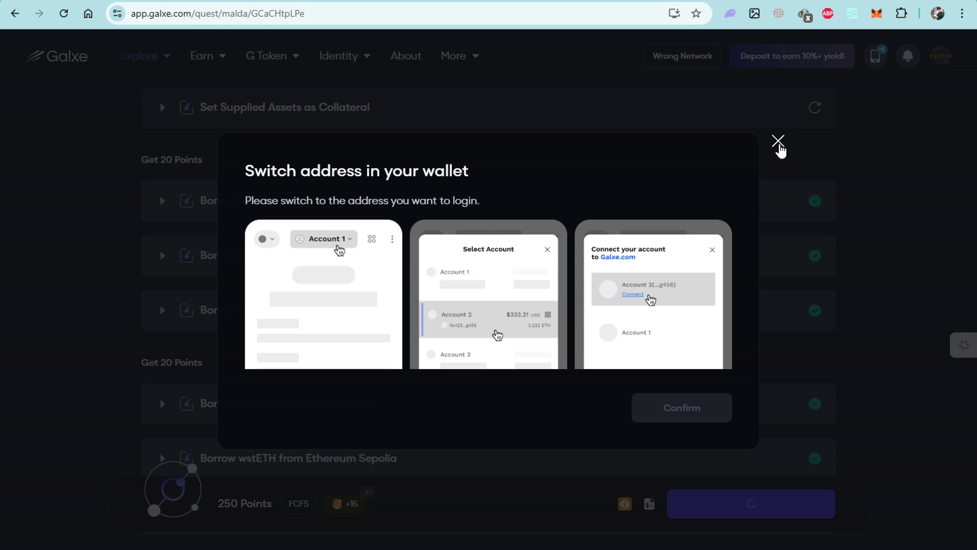
{"action": "left_click", "coordinate": [778, 141]}
Look over the supply tasks and campaign header on Galxe, then switch to the CryptoRank Malda activity page.
{"action": "scroll", "coordinate": [429, 305], "scroll_direction": "up", "scroll_amount": 10}
{"action": "scroll", "coordinate": [430, 305], "scroll_direction": "down", "scroll_amount": 5}
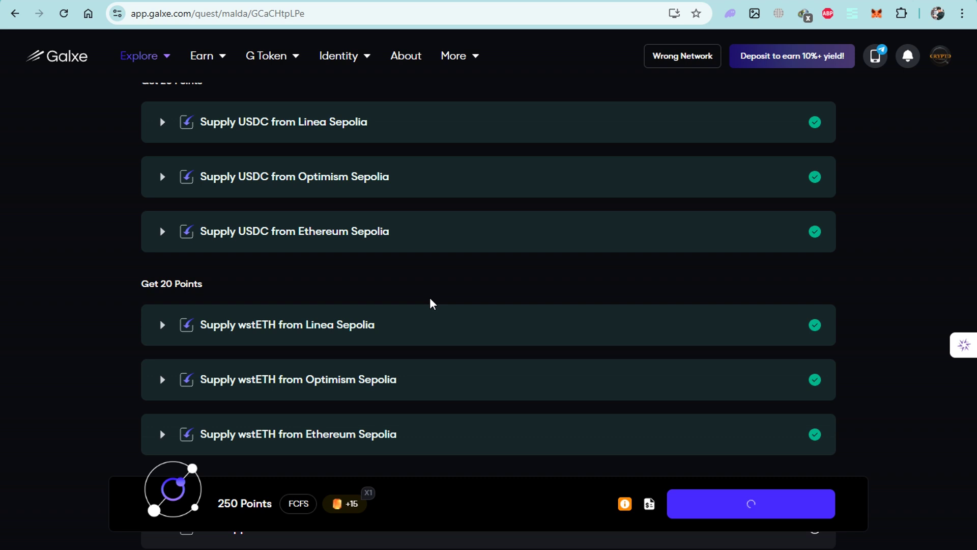
{"action": "scroll", "coordinate": [431, 302], "scroll_direction": "up", "scroll_amount": 5}
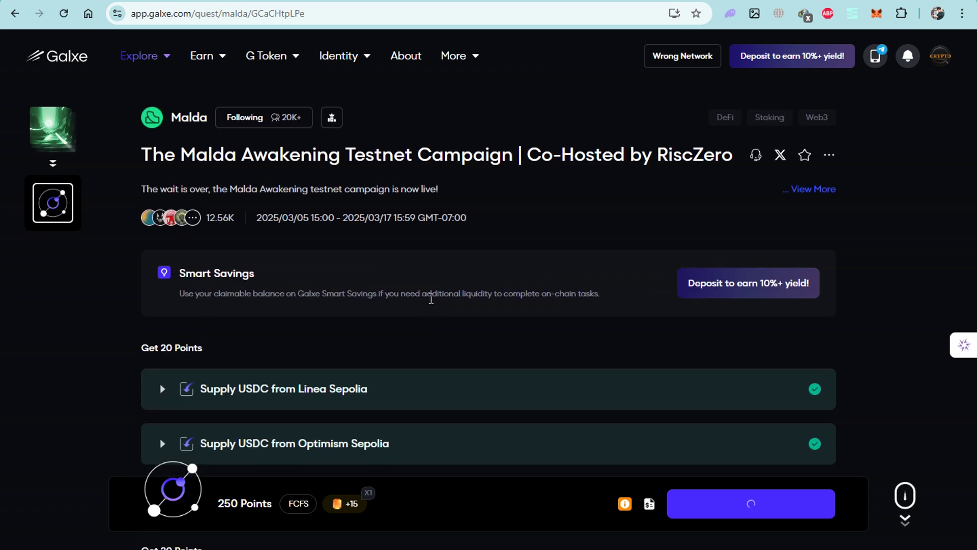
{"action": "key", "text": "ctrl+Tab"}
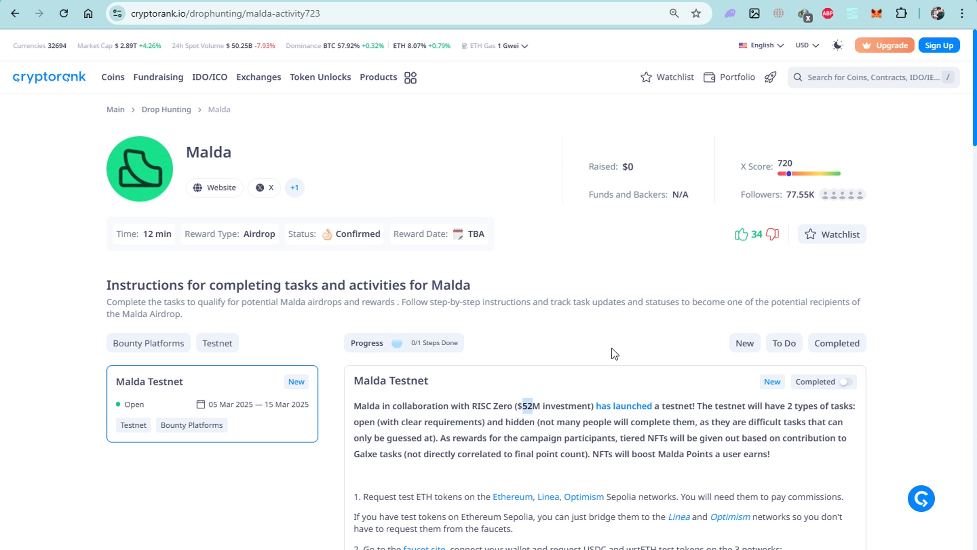